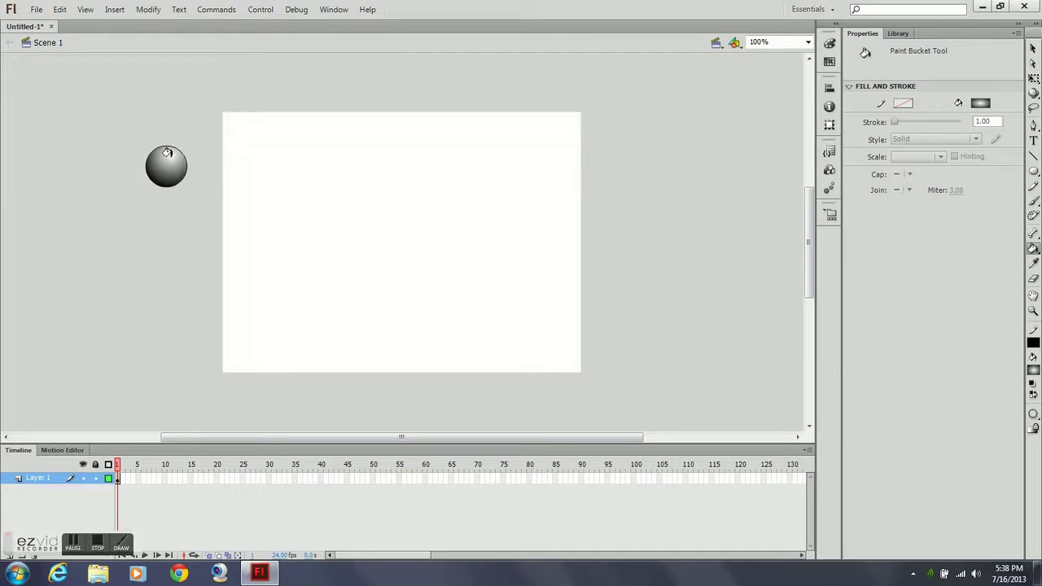
Step: Select the ball beside the stage and extend Layer 1's frame span to frame 46
left_click(1031, 48)
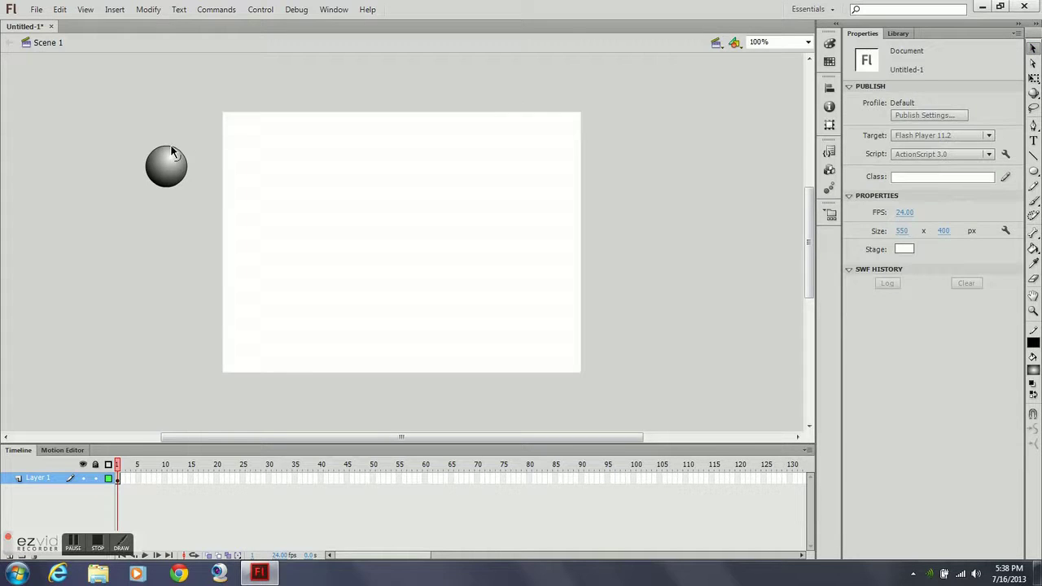
left_click(171, 151)
left_click(248, 169)
left_click(166, 175)
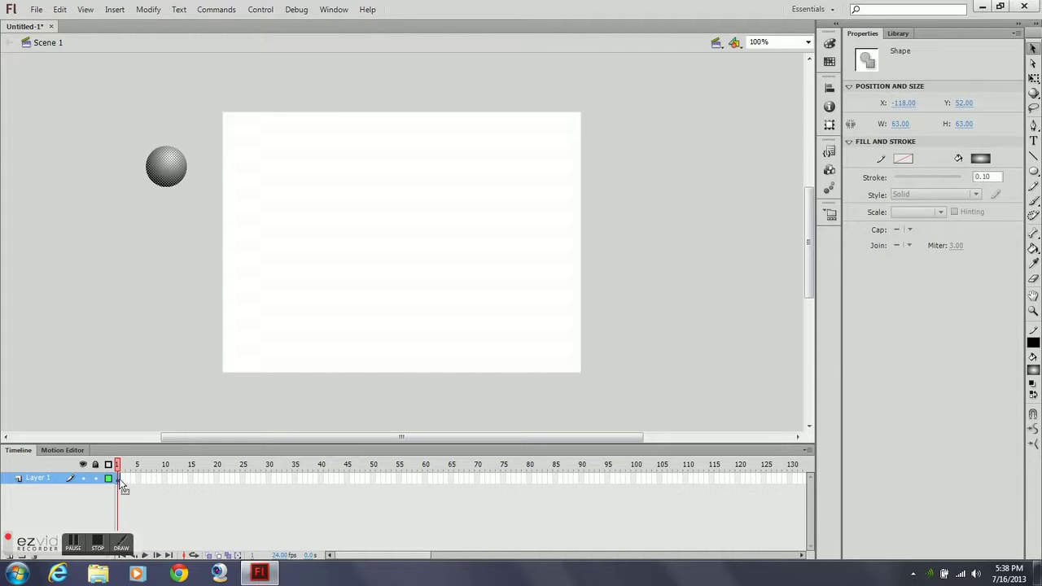
left_click_drag(122, 485, 352, 505)
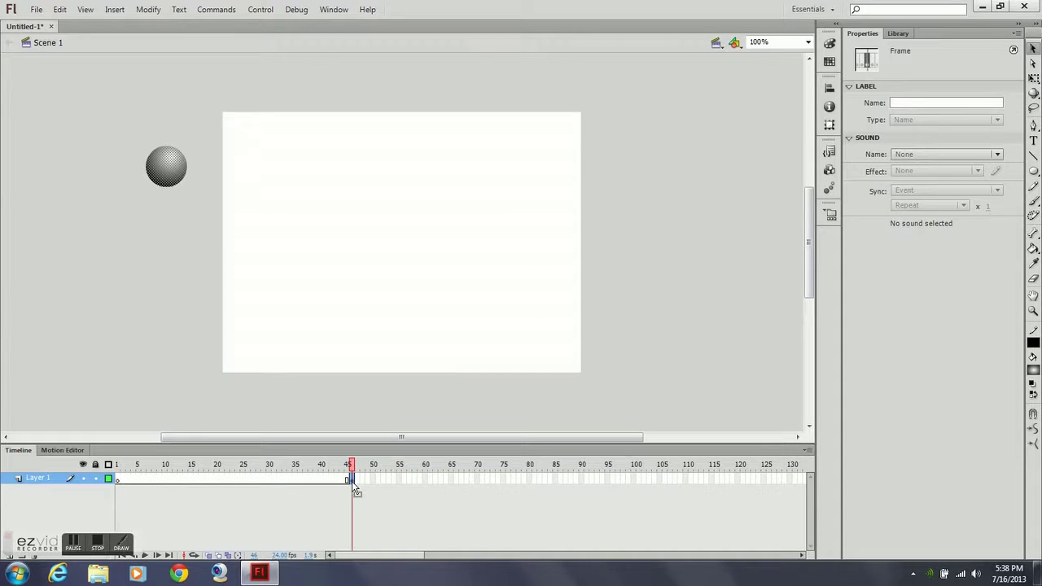
left_click(121, 495)
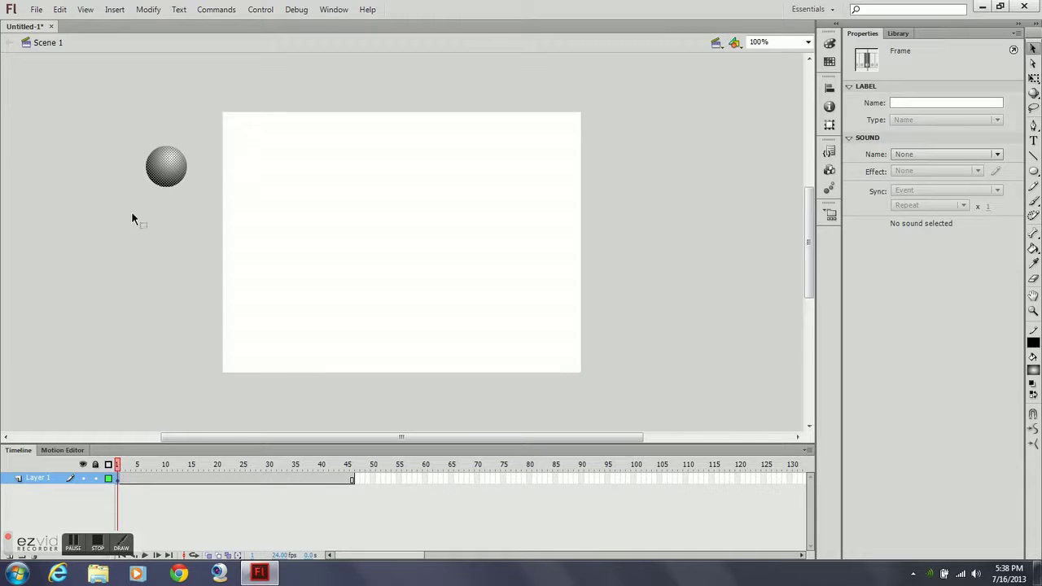
left_click_drag(120, 468, 126, 489)
left_click(114, 484)
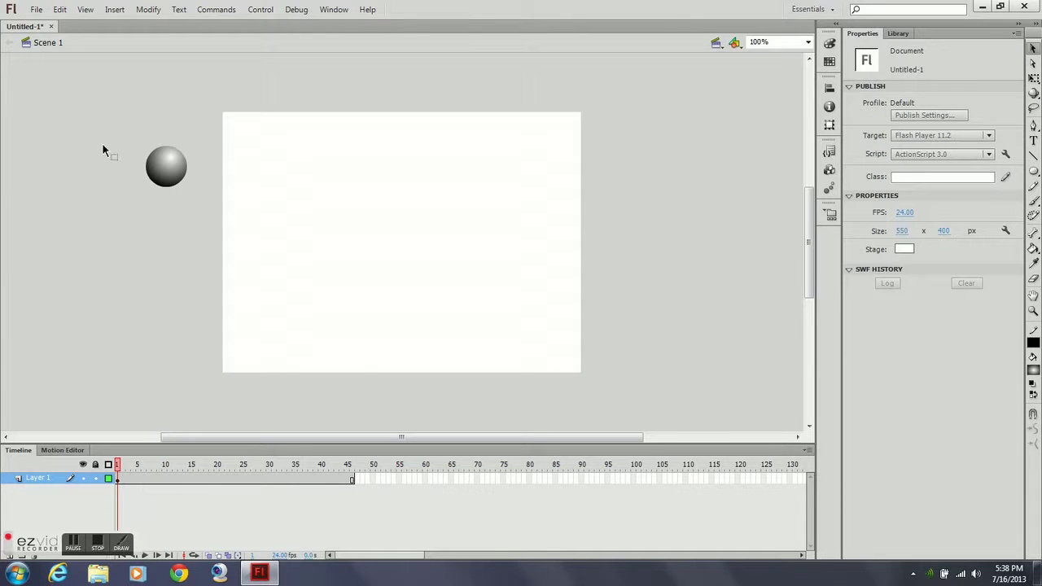
Step: Try to insert a keyframe at frame 1 with the ball selected
left_click_drag(114, 133, 230, 238)
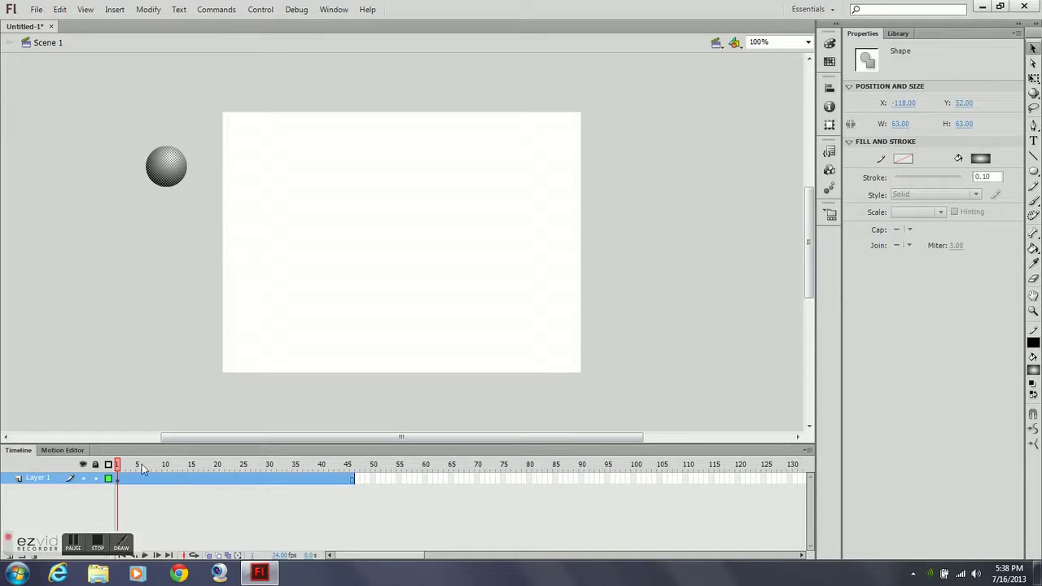
right_click(118, 479)
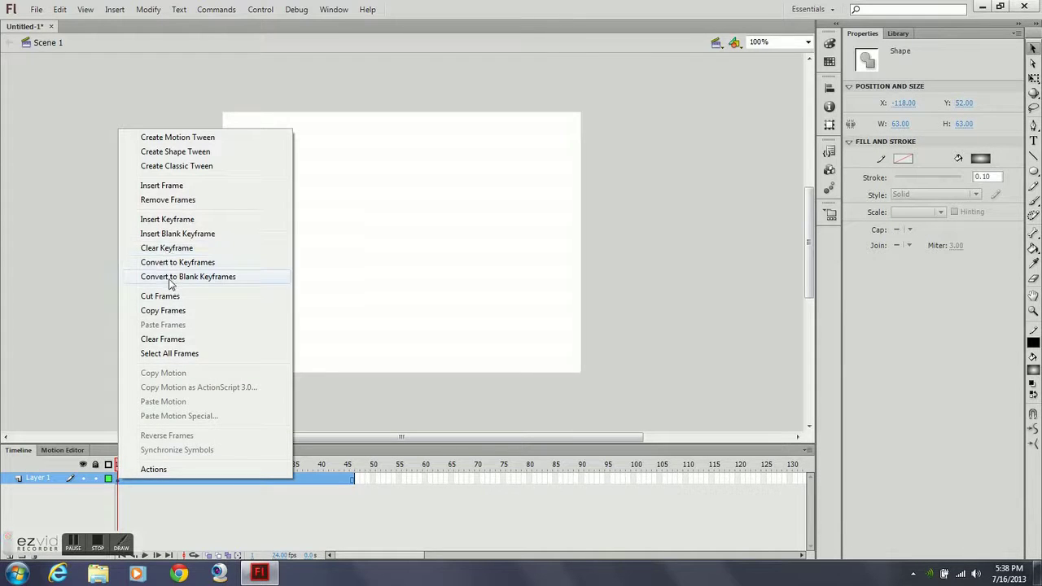
left_click(168, 220)
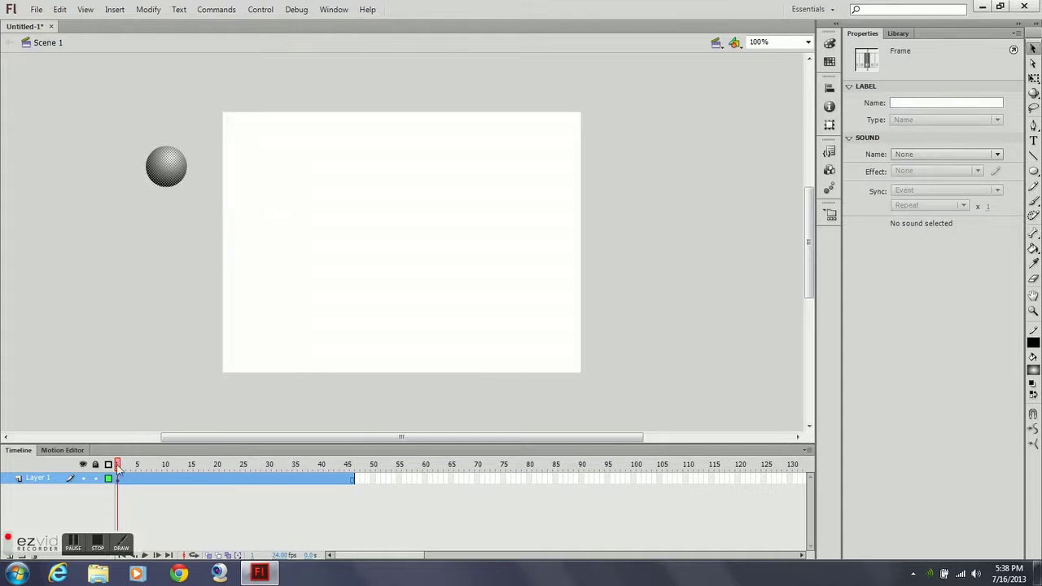
Step: At frame 4, move the ball onto the upper-left part of the stage and insert a keyframe
left_click_drag(118, 466, 123, 466)
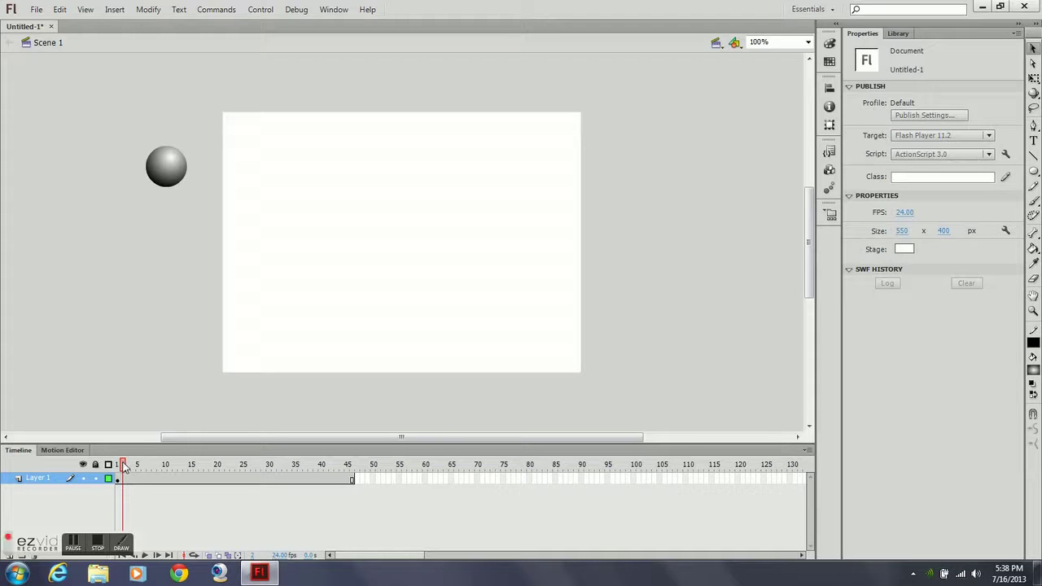
left_click_drag(125, 468, 137, 472)
left_click(136, 478)
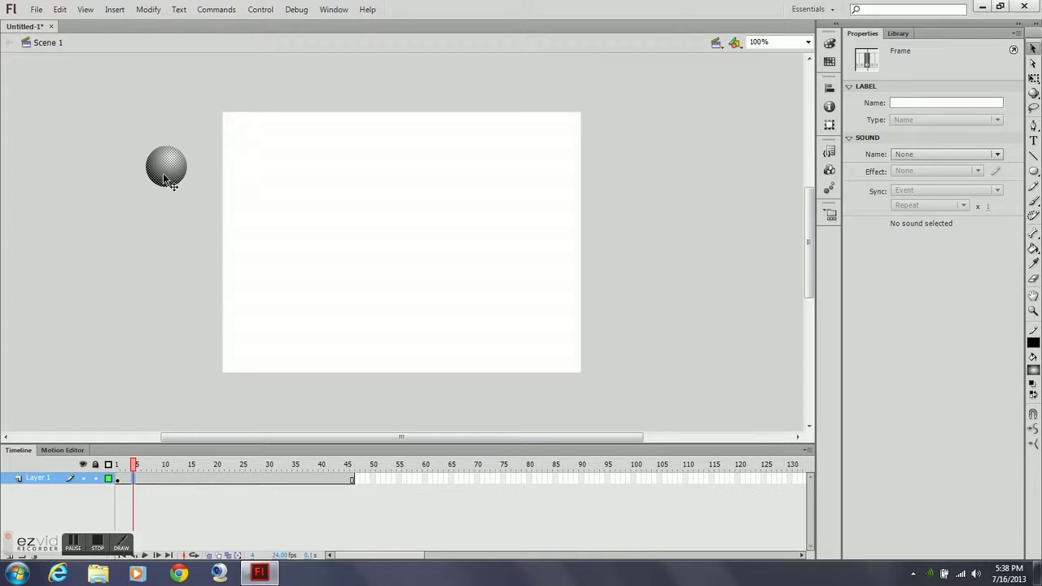
left_click_drag(174, 179, 266, 194)
left_click(268, 206)
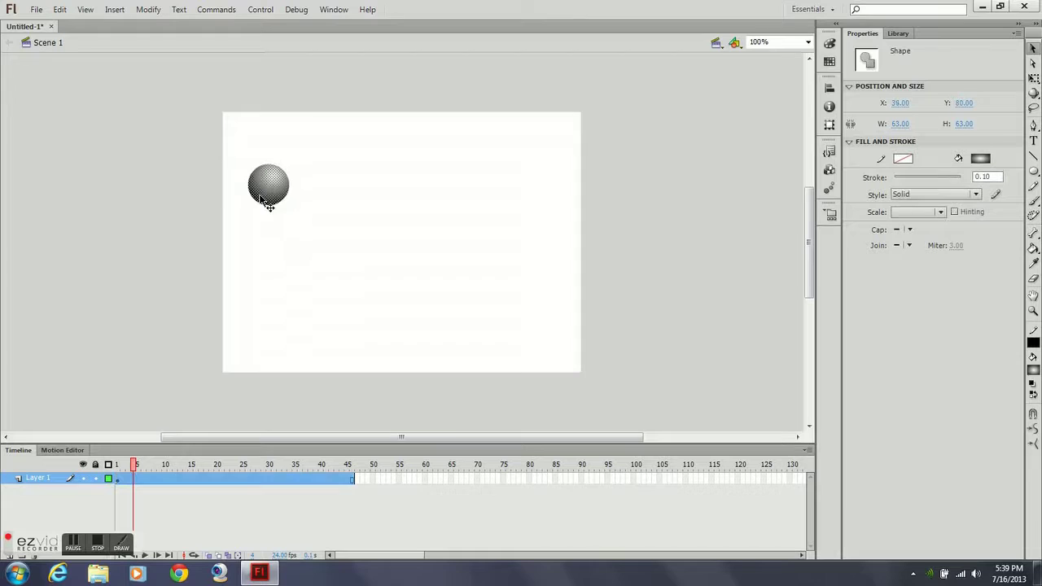
left_click(134, 479)
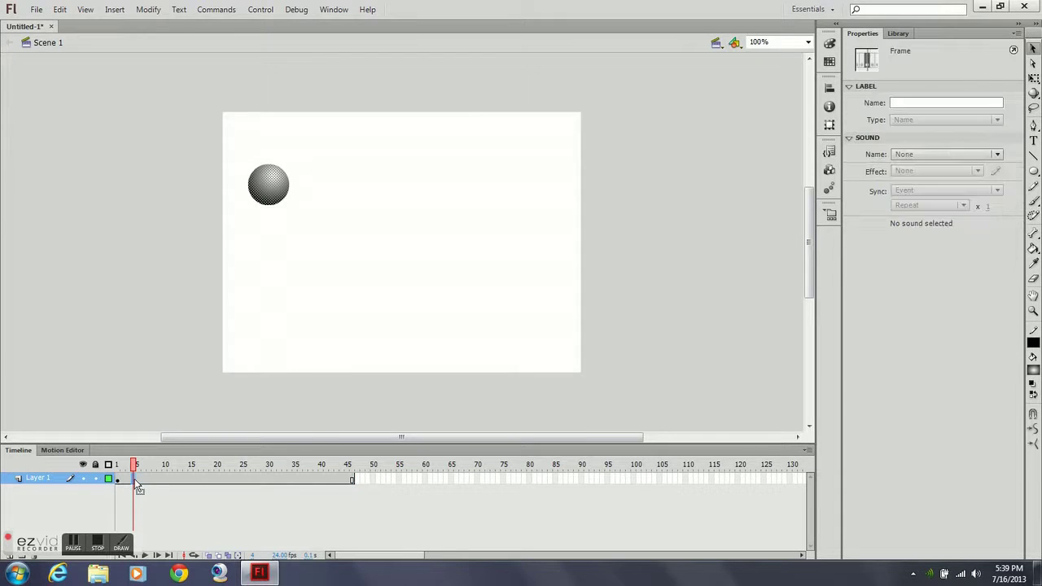
right_click(135, 479)
left_click(171, 221)
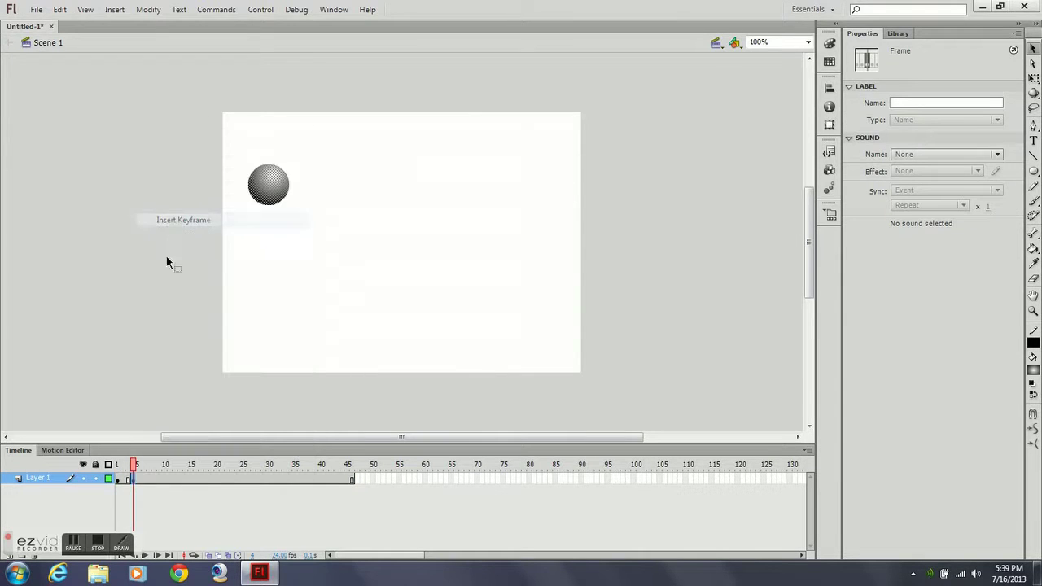
Step: Step through frames 1 to 4 to check the ball's movement, and remove the keyframe at frame 4
mouse_move(135, 471)
left_mouse_down()
mouse_move(85, 477)
mouse_move(130, 479)
mouse_move(117, 479)
left_mouse_up()
key("period")
key("period")
key("period")
key("period")
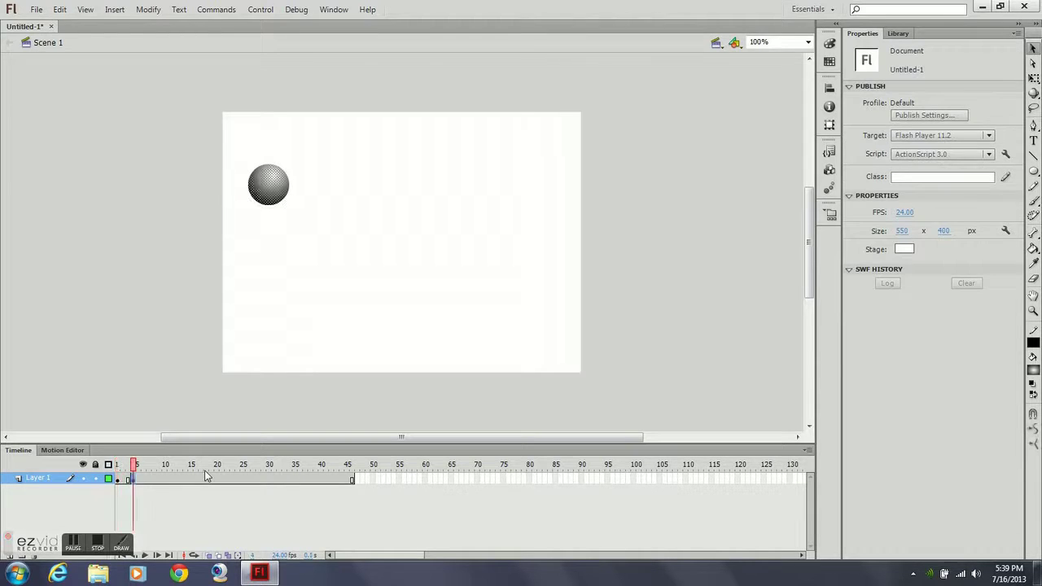
double_click(216, 479)
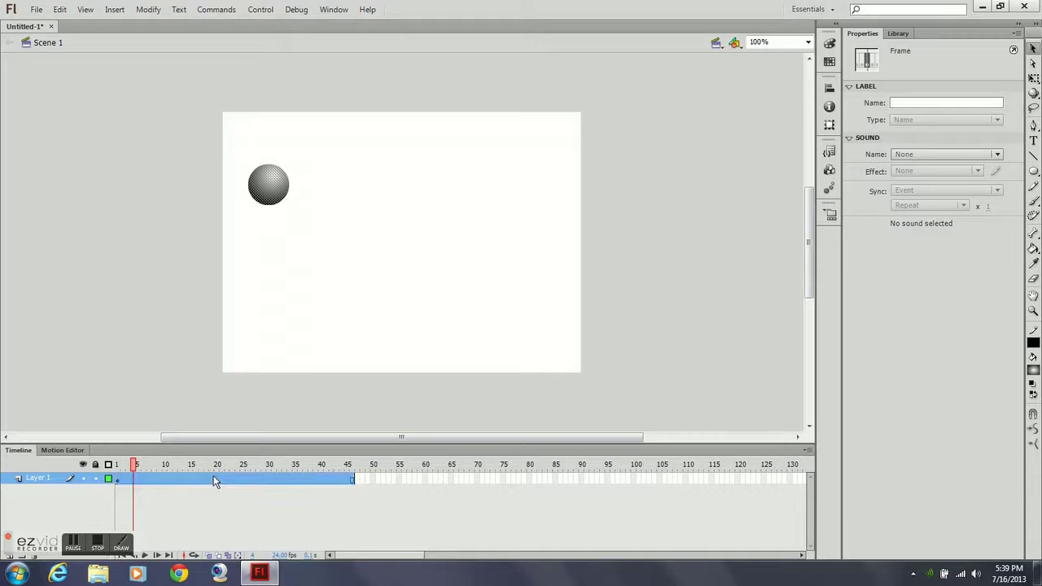
Step: At frame 1, move the ball off the stage to about X -78, Y 54 and insert a keyframe
left_click(116, 467)
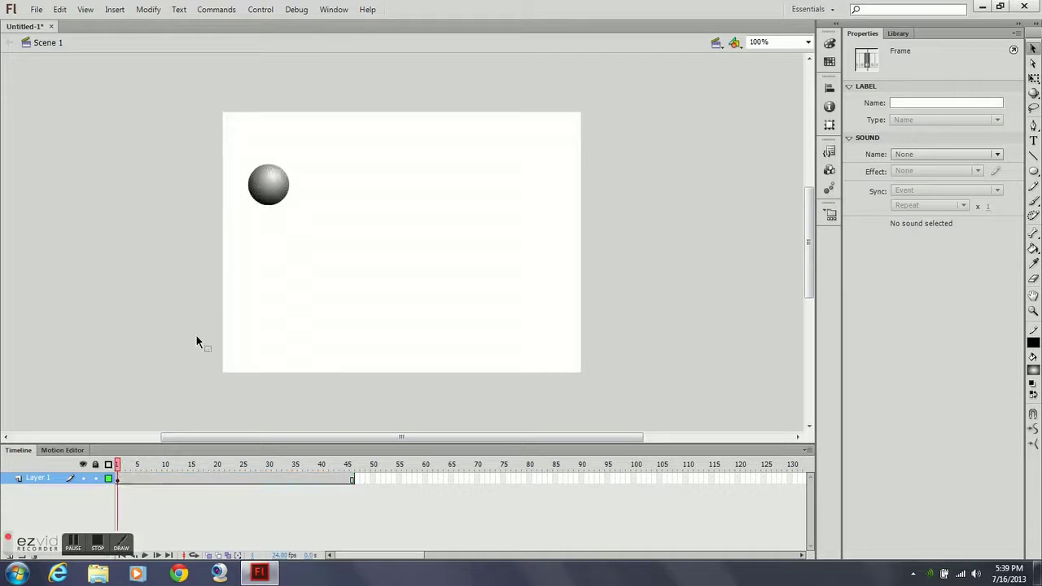
left_click(268, 188)
left_click_drag(271, 187, 195, 176)
left_click(117, 478)
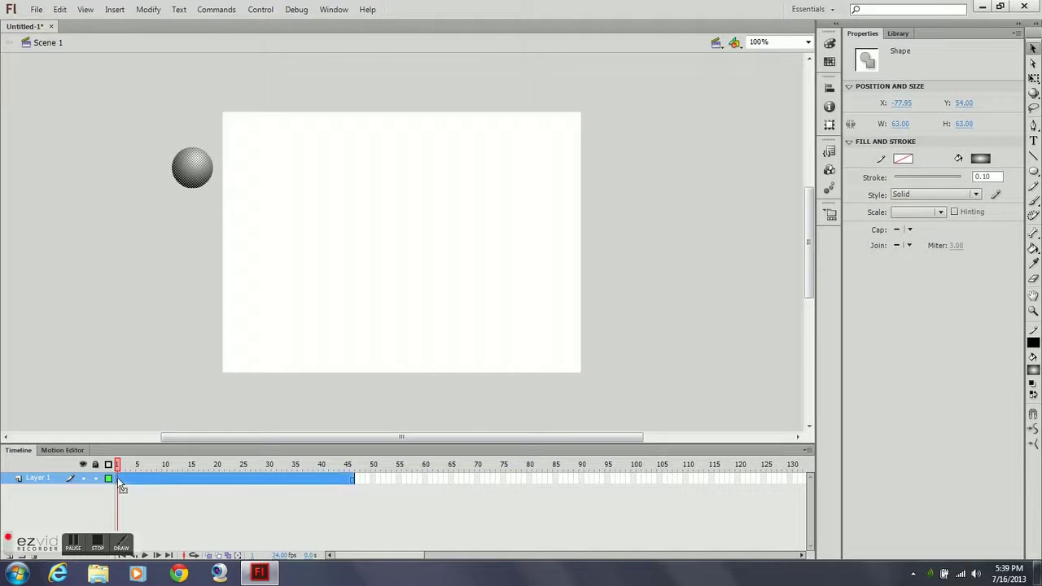
right_click(117, 478)
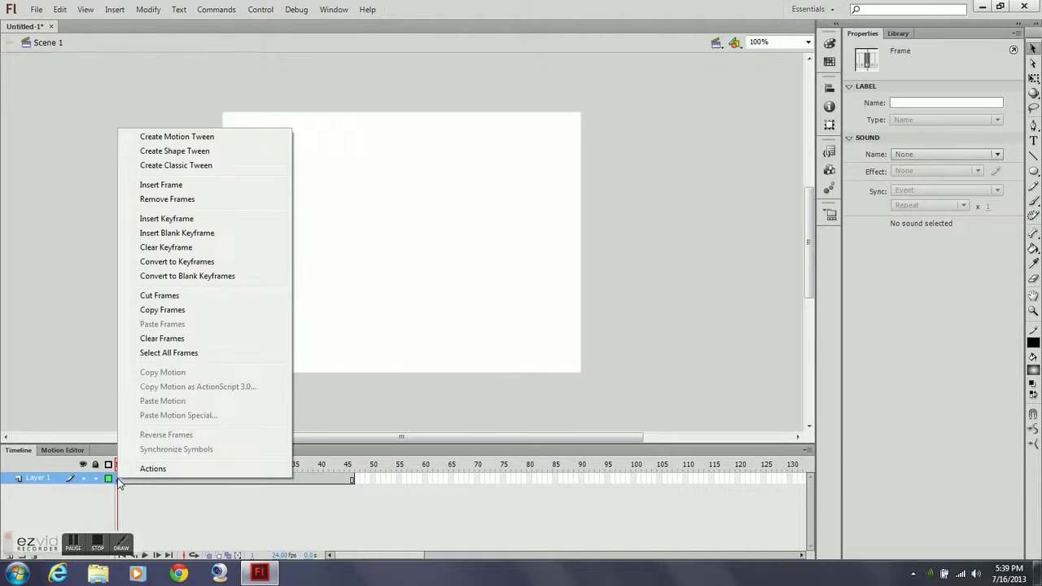
left_click(189, 220)
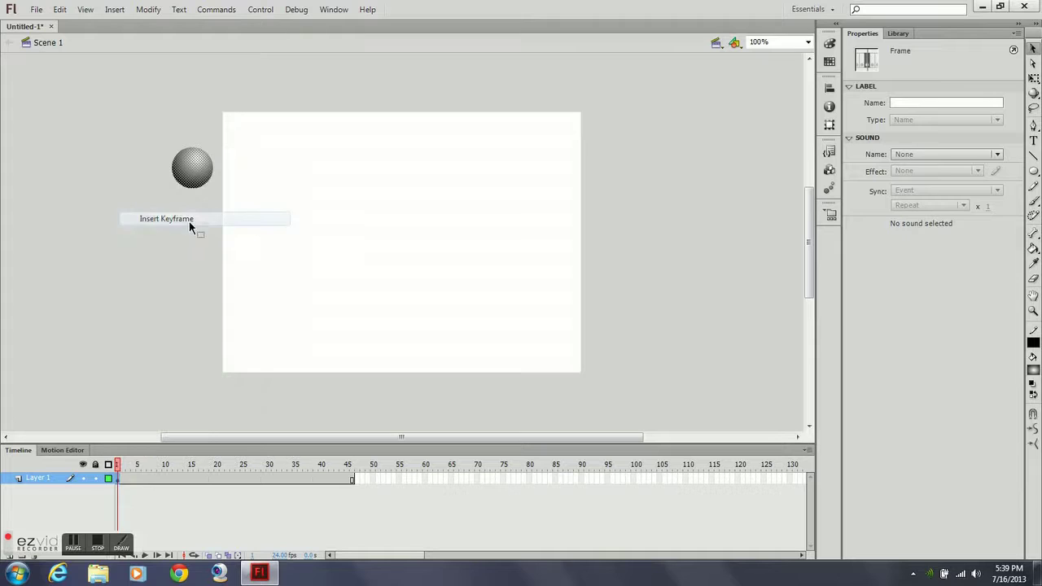
Step: At frame 5, move the ball onto the stage to about X 30, Y 77 and insert a keyframe
mouse_move(128, 472)
left_mouse_down()
mouse_move(155, 477)
mouse_move(135, 476)
mouse_move(135, 486)
mouse_move(138, 476)
left_mouse_up()
left_click(124, 485)
left_click(194, 147)
left_click(199, 181)
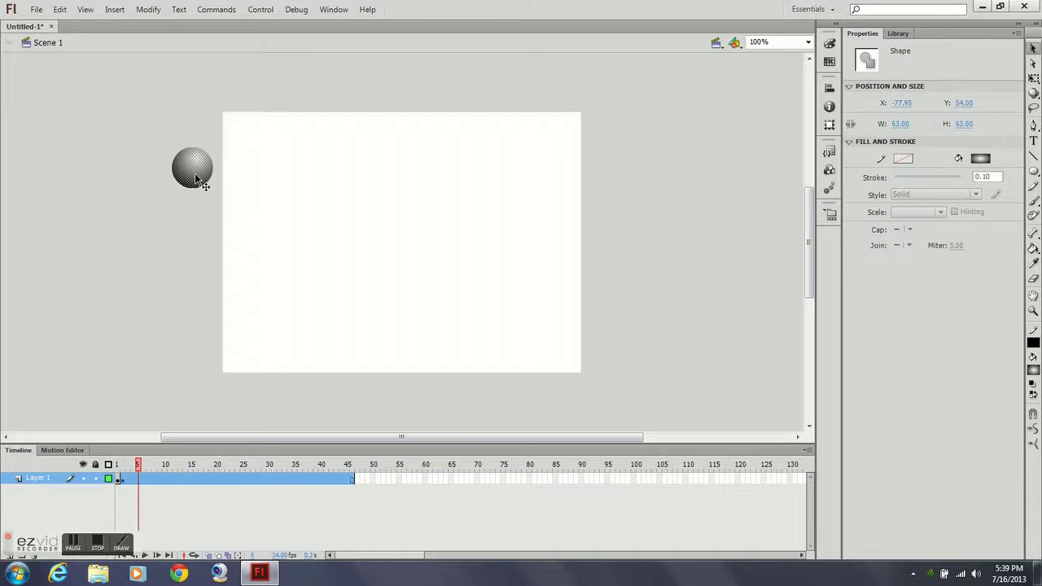
left_click_drag(195, 178, 268, 194)
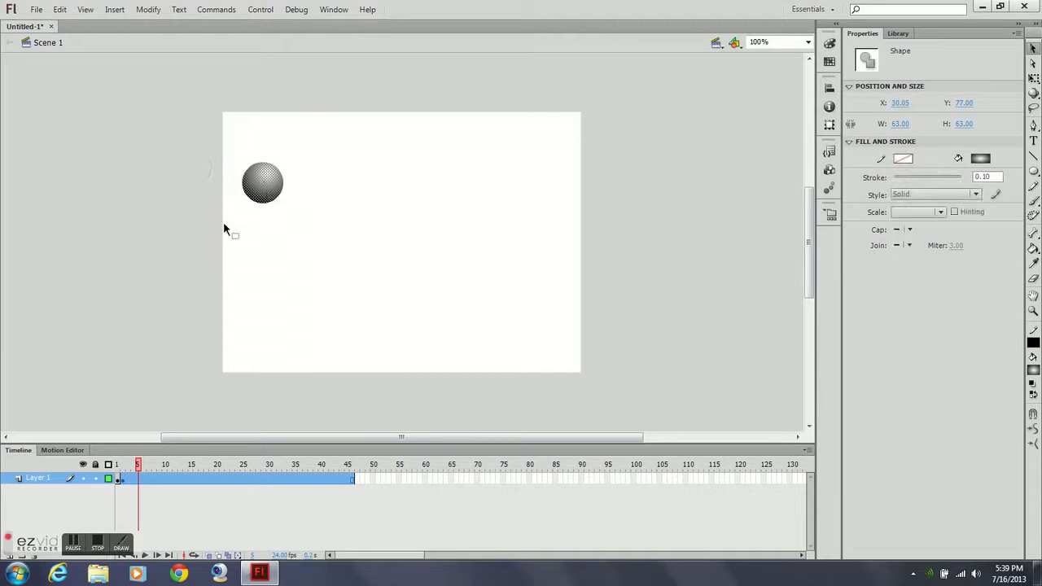
left_click(138, 478)
right_click(138, 478)
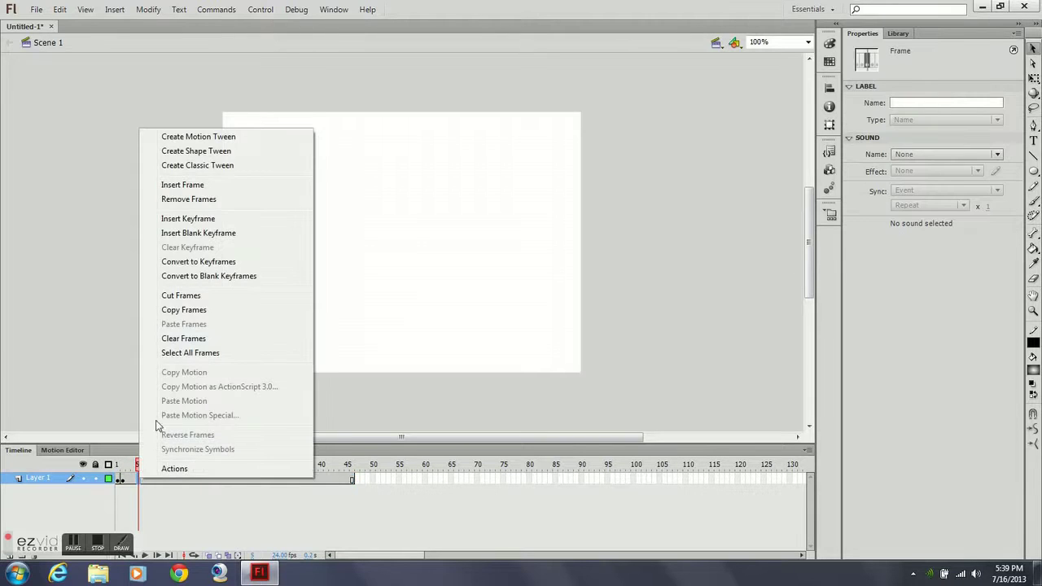
left_click(192, 219)
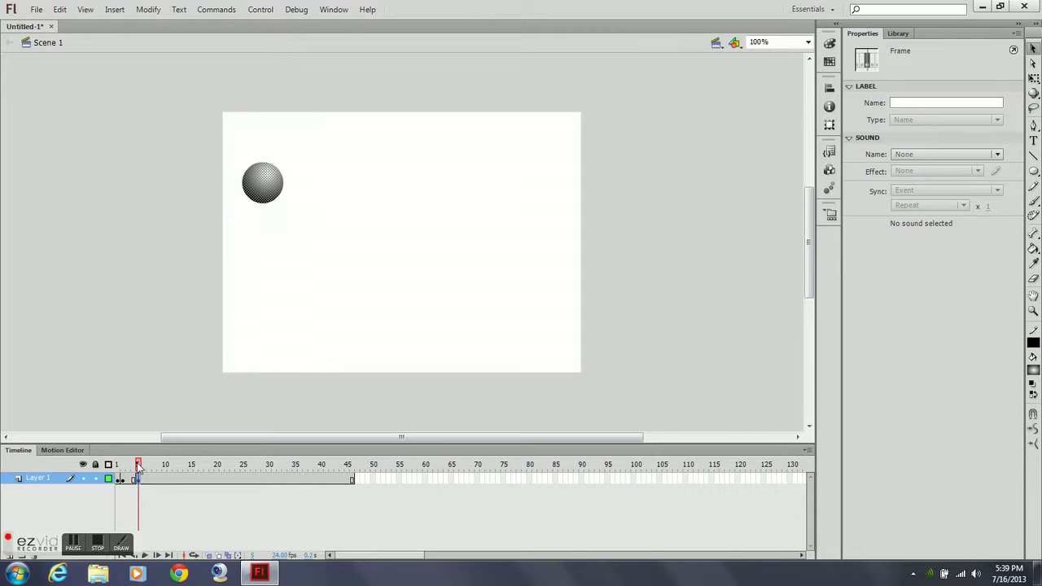
Step: At frame 12, move the ball down near the stage's lower edge at about X 175, Y 313 and insert a keyframe
left_click_drag(138, 466, 173, 466)
left_click(273, 202)
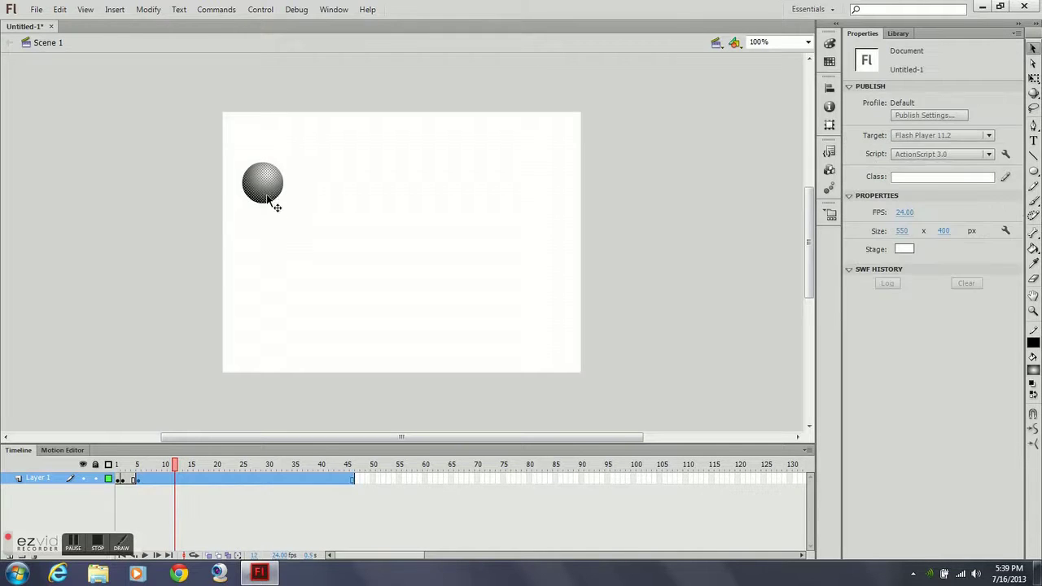
left_click_drag(274, 202, 359, 349)
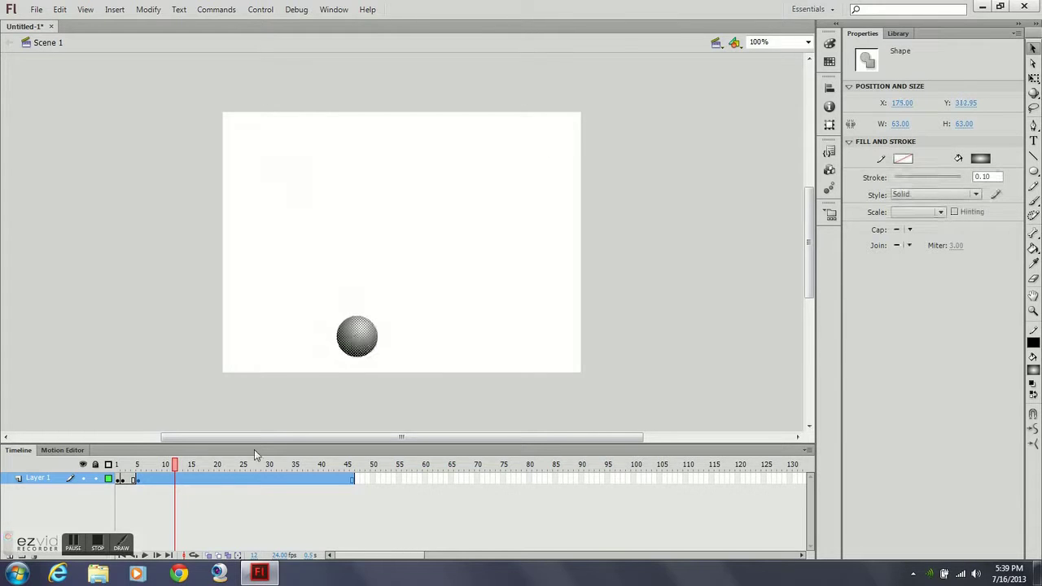
left_click(173, 479)
right_click(173, 478)
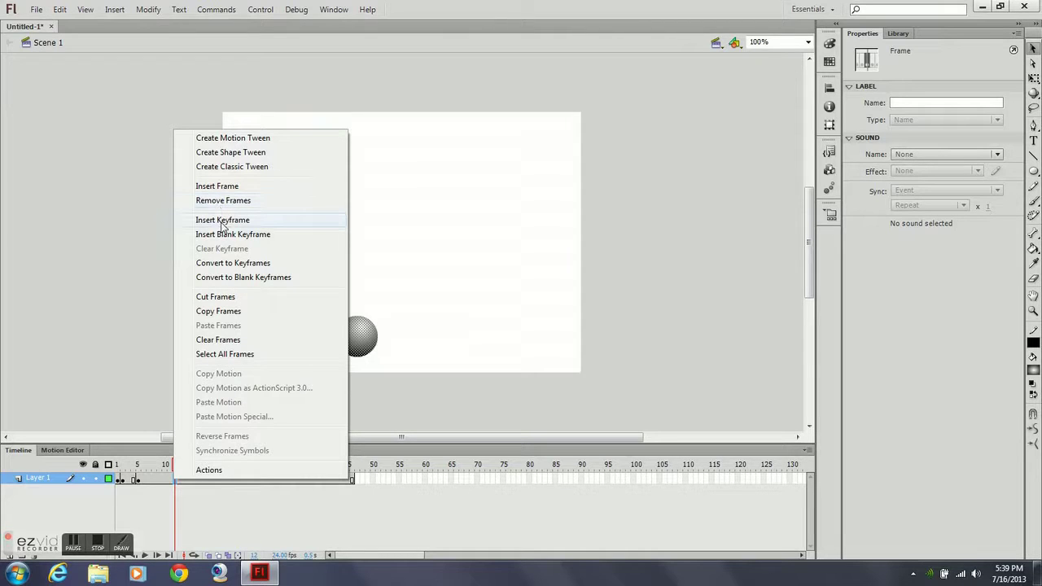
left_click(222, 222)
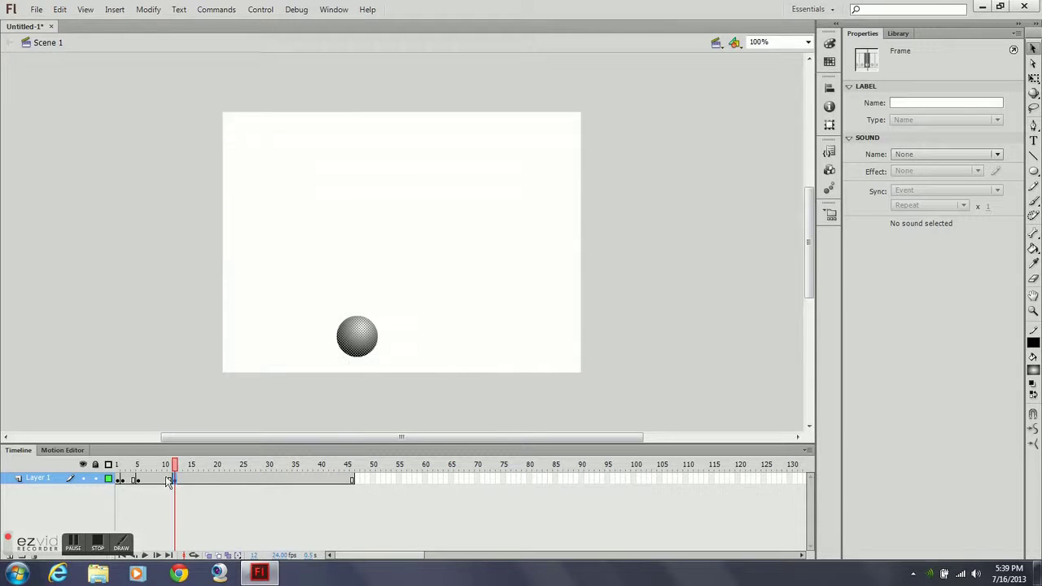
Step: At frame 9, move the ball to about X 153, Y 252 and insert an in-between keyframe
left_click_drag(172, 472, 160, 470)
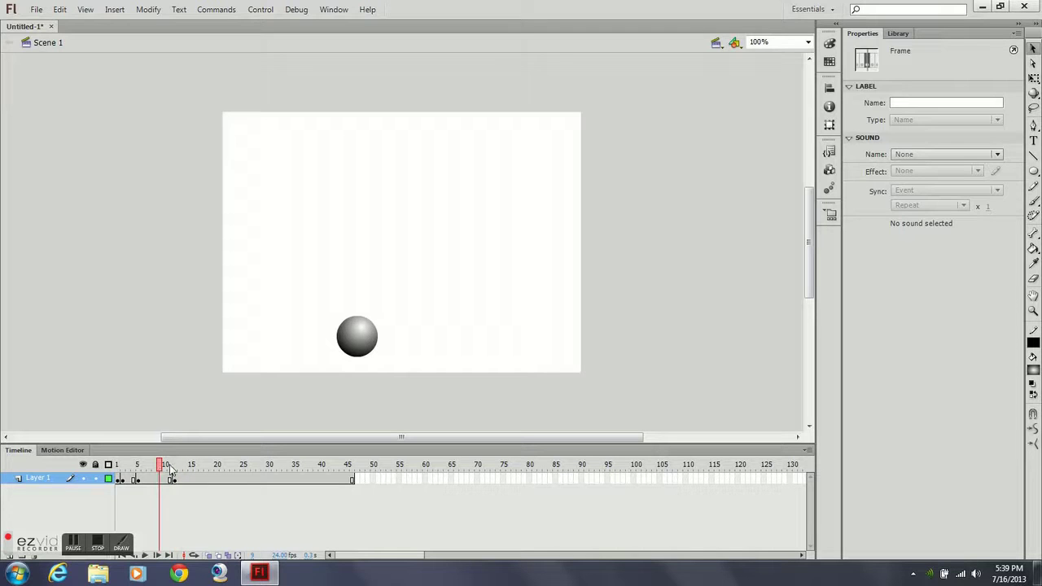
left_click(356, 340)
left_click_drag(357, 340, 342, 306)
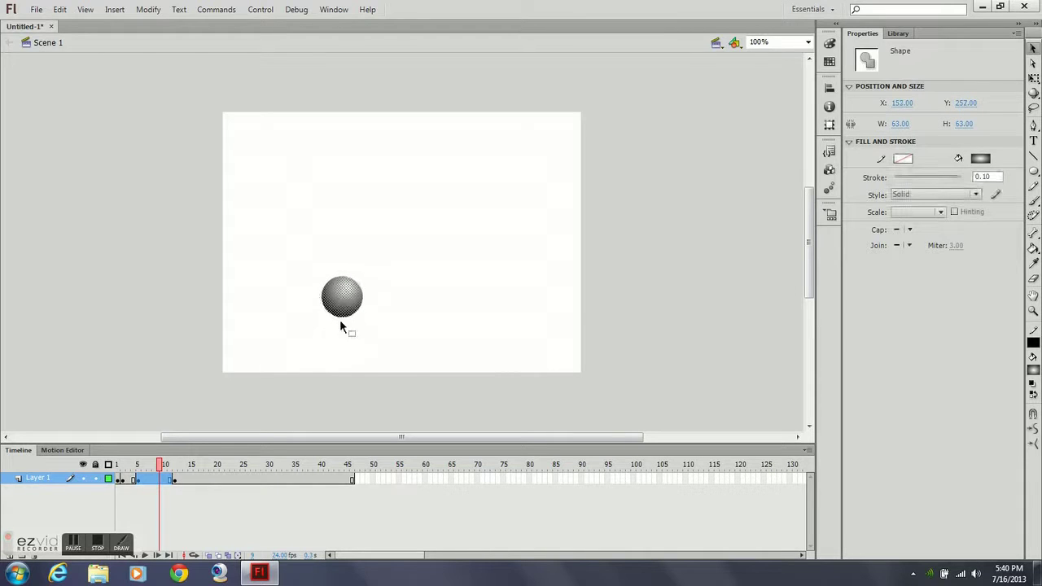
right_click(161, 480)
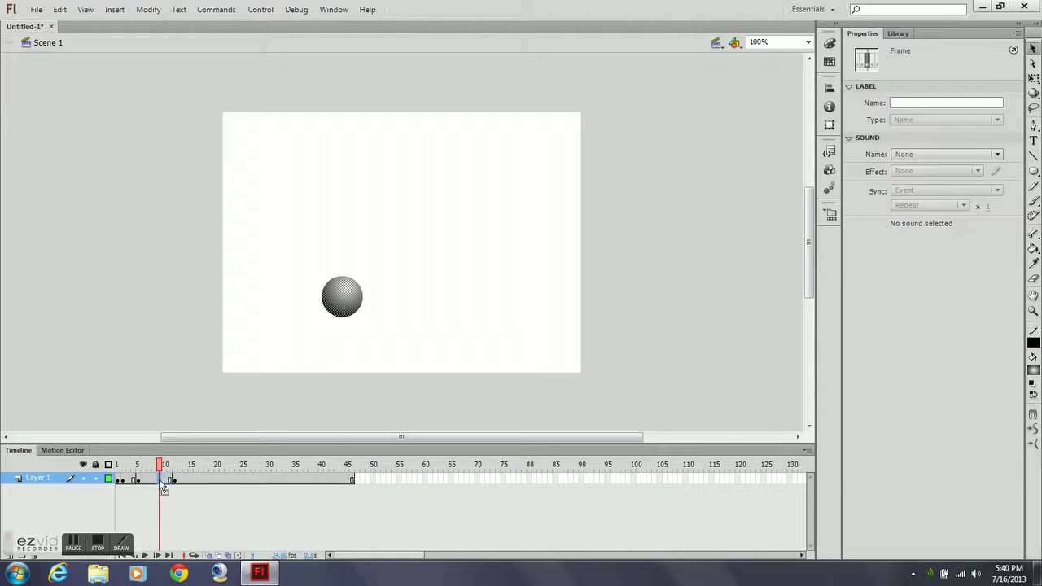
left_click(203, 221)
Step: At frame 14, raise the ball to about X 196, Y 261 and insert a keyframe for the rebound
left_click_drag(160, 474, 186, 491)
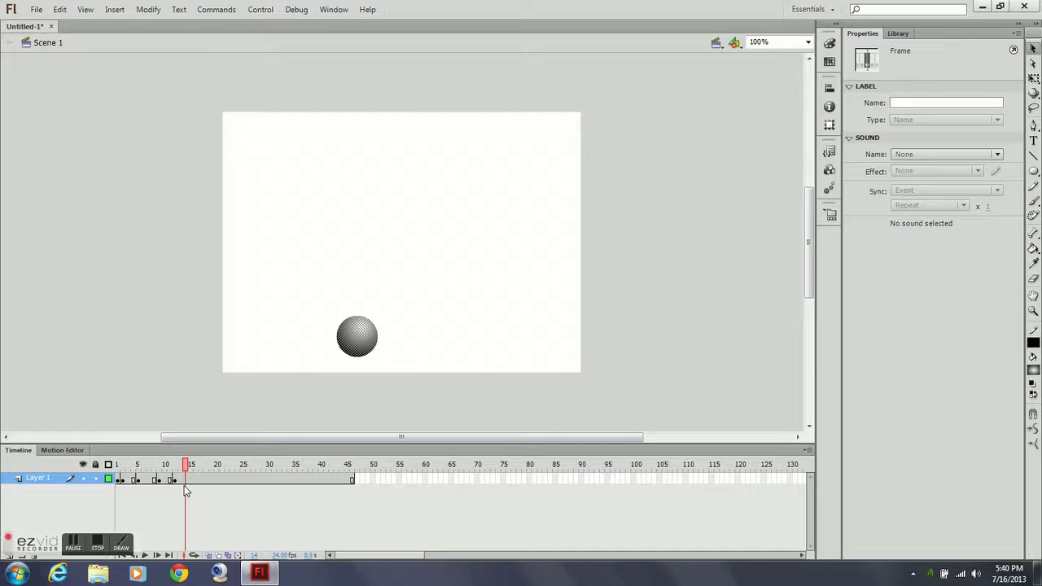
left_click(351, 335)
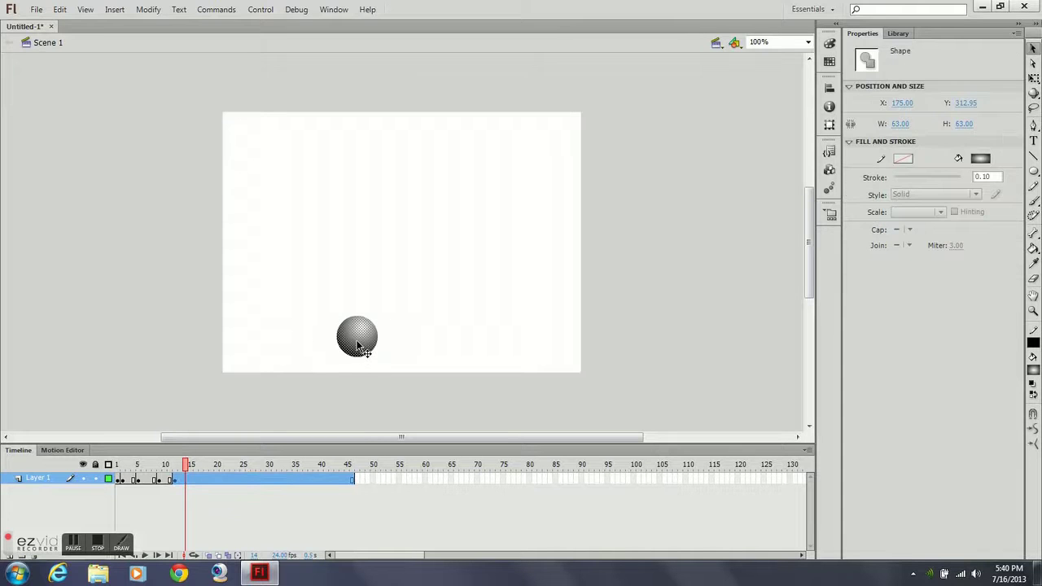
left_click_drag(356, 346, 370, 311)
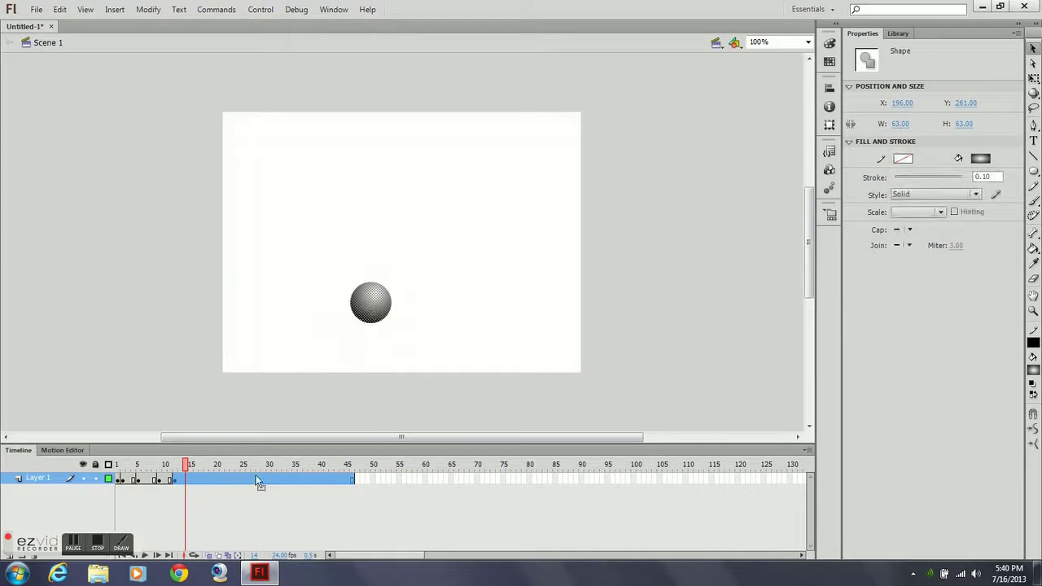
left_click(186, 476)
right_click(186, 477)
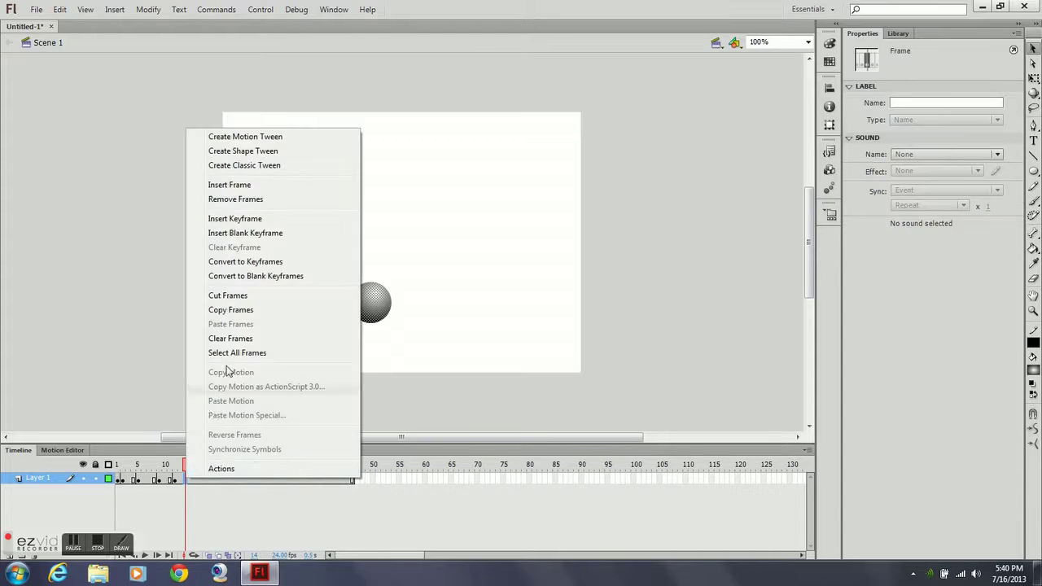
left_click(244, 219)
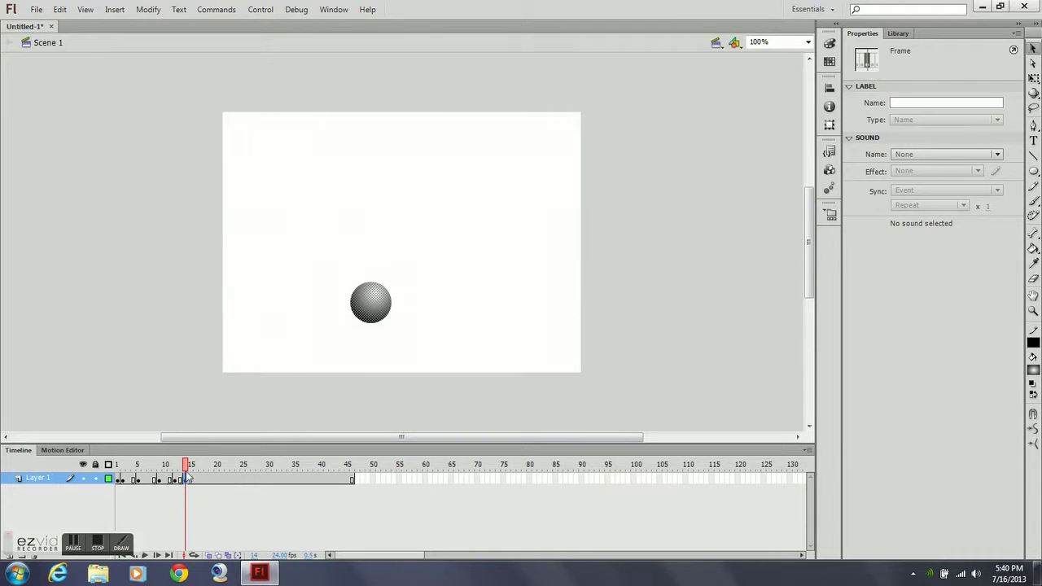
Step: At frame 18, raise the ball to about X 266, Y 148 and insert a keyframe for the top of the rebound
left_click_drag(187, 470, 229, 480)
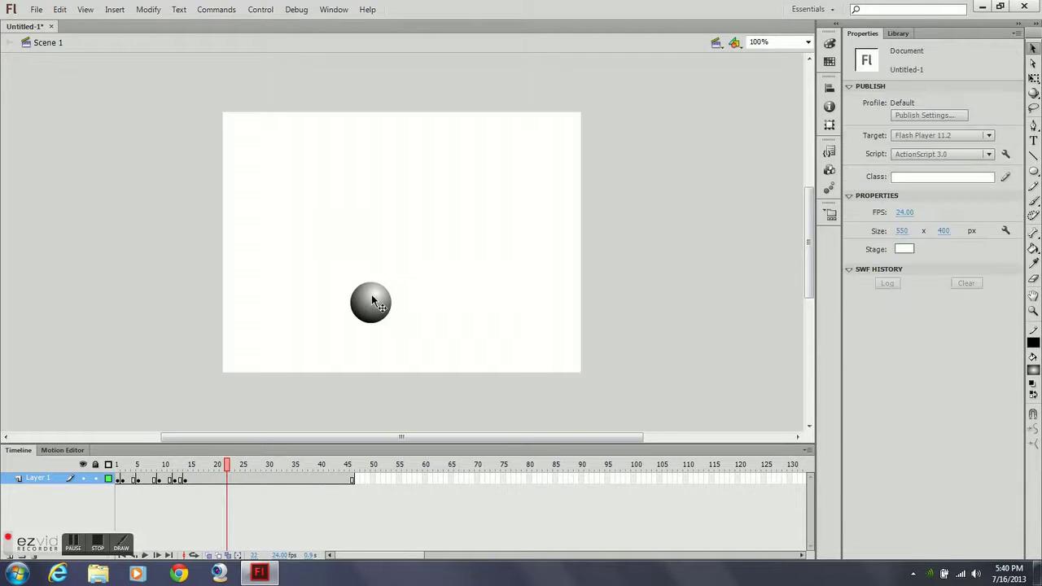
left_click(371, 296)
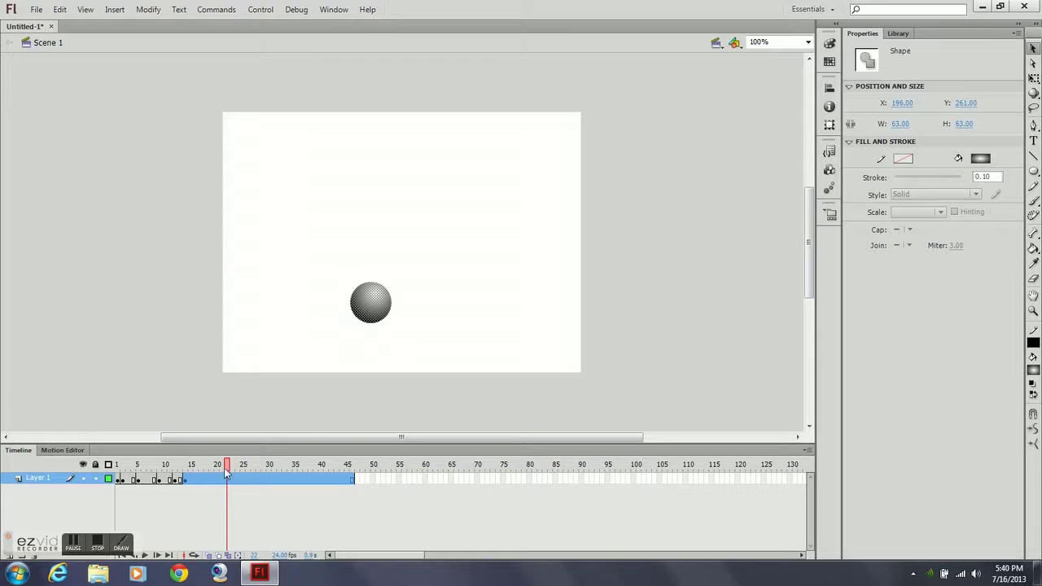
left_click_drag(226, 469, 207, 475)
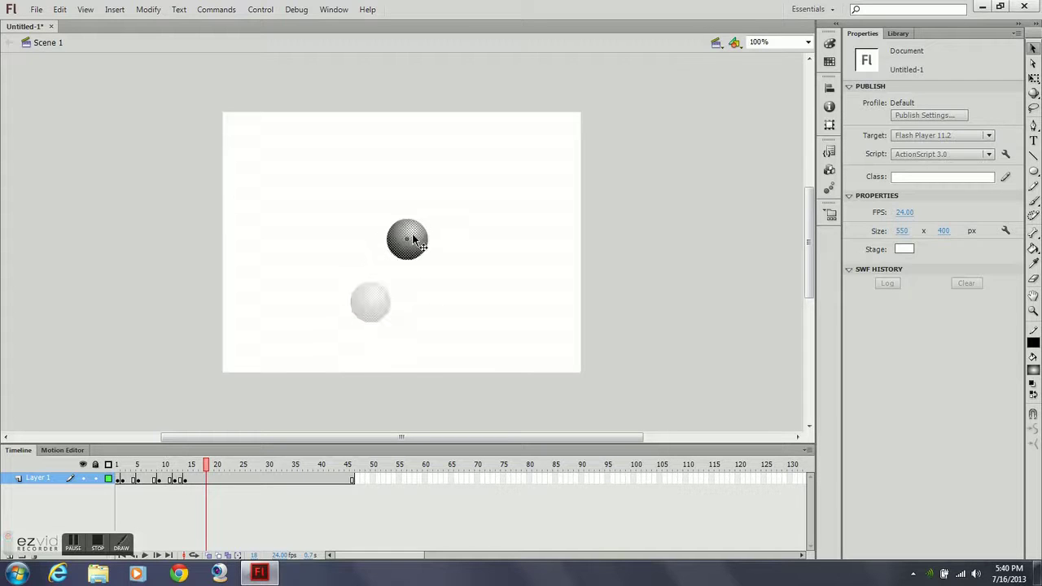
left_click_drag(413, 237, 419, 230)
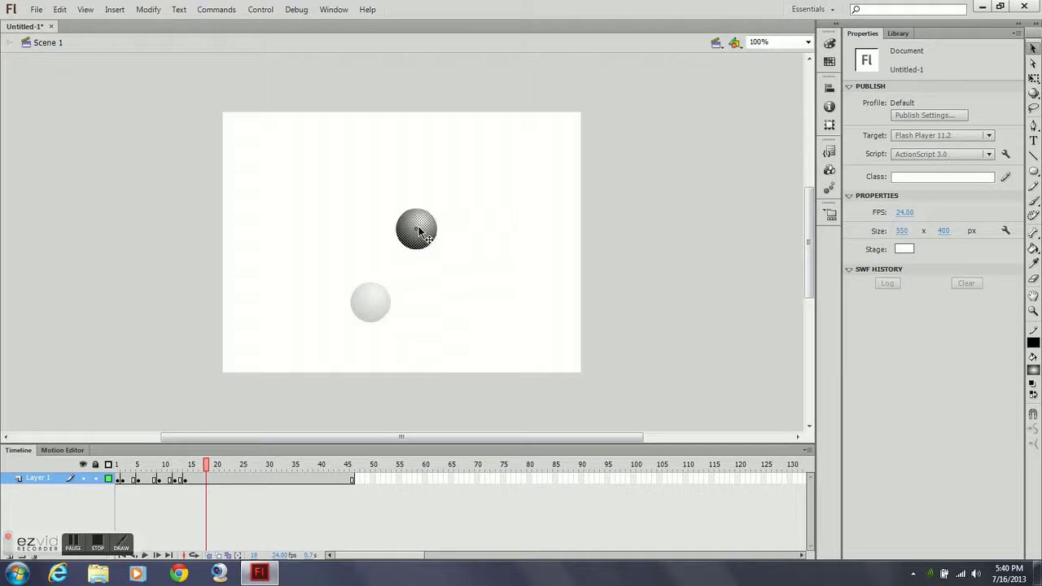
left_click(420, 231)
left_click(205, 480)
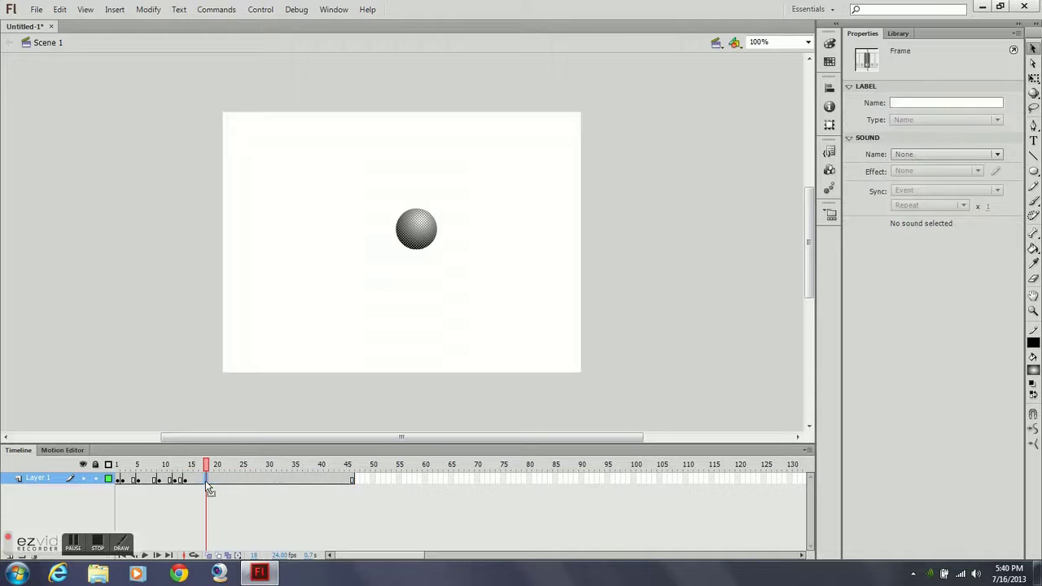
right_click(205, 480)
left_click(260, 222)
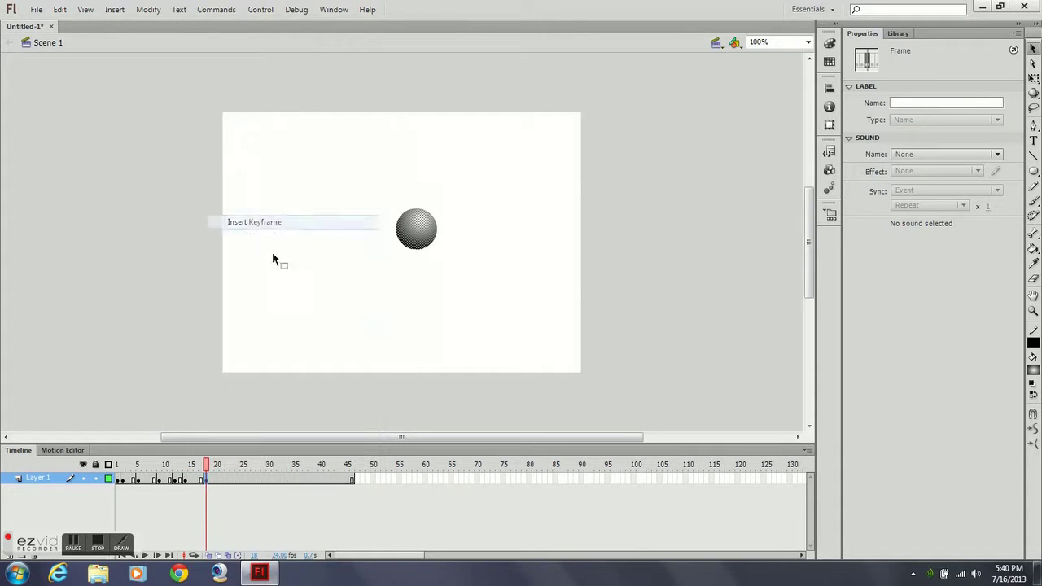
left_click(415, 234)
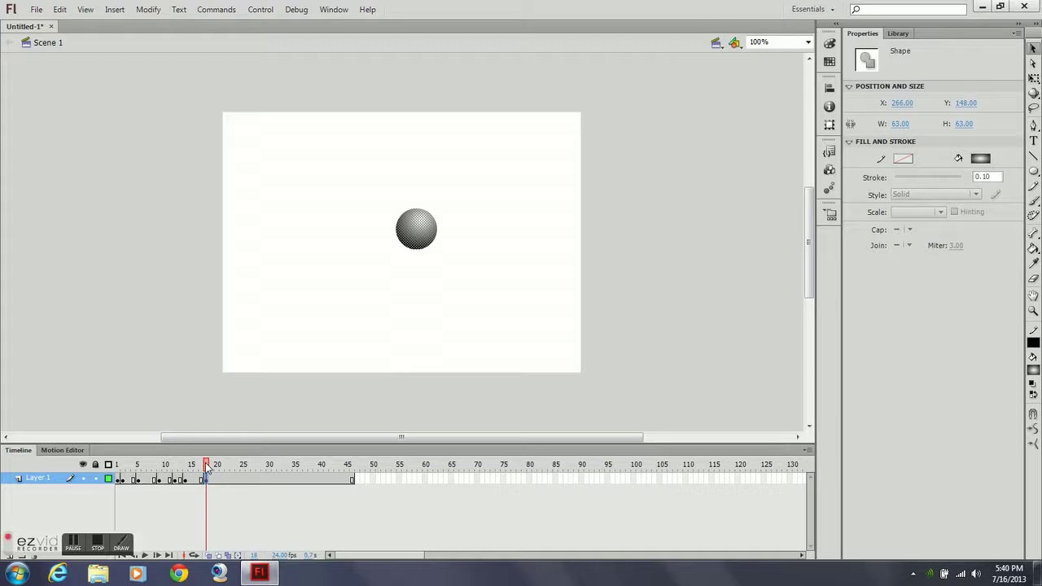
Step: At frame 21, move the ball to about X 327, Y 177 and insert a keyframe as it begins to fall
left_click_drag(208, 470, 218, 521)
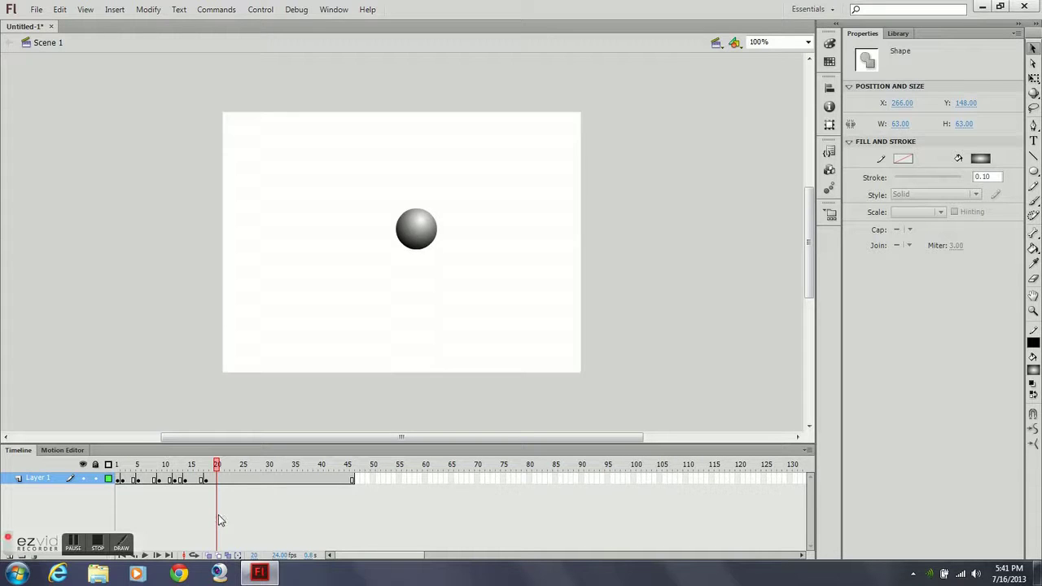
left_click_drag(218, 519, 223, 519)
left_click(466, 235)
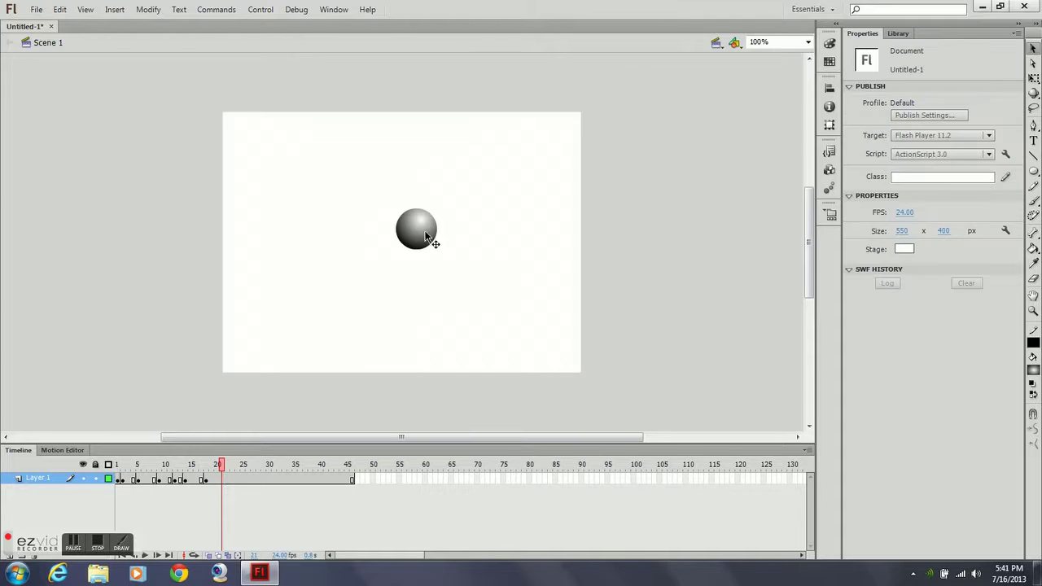
left_click(426, 238)
left_click_drag(427, 238, 466, 257)
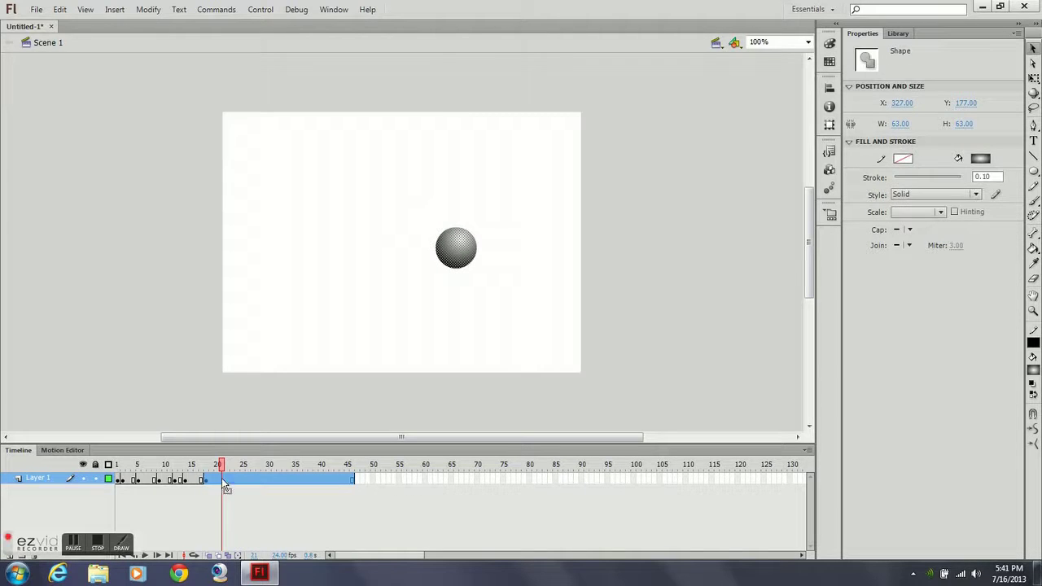
right_click(225, 484)
left_click(277, 218)
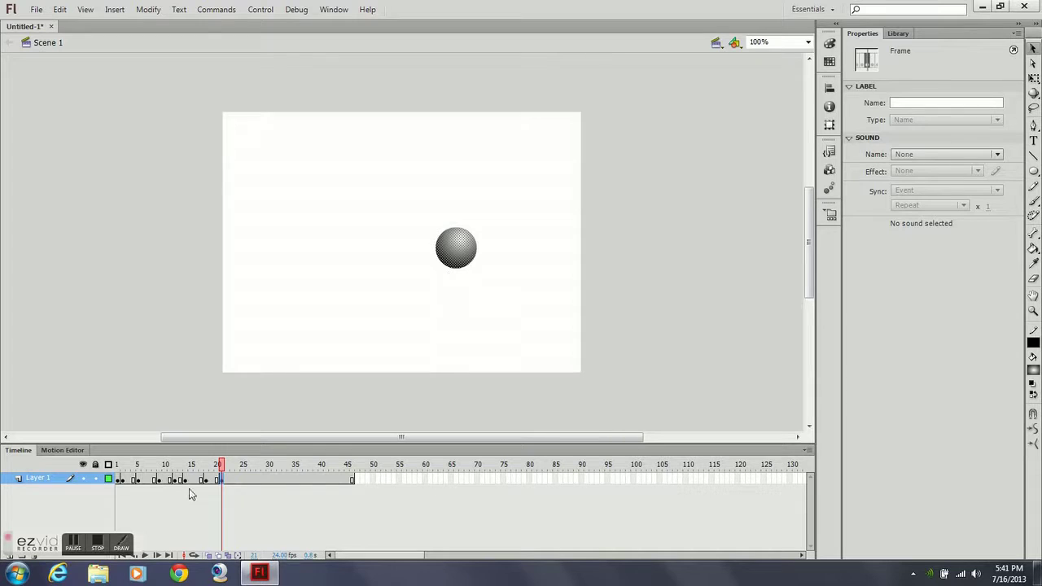
Step: Move the ball further down toward the stage's lower right area and insert a keyframe at frame 24
left_click_drag(220, 469, 247, 479)
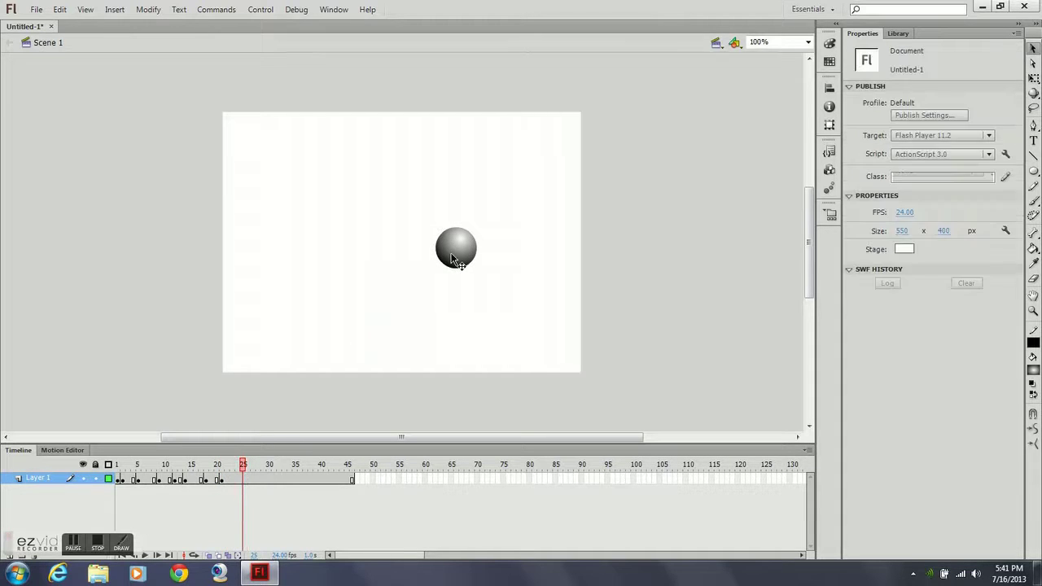
left_click_drag(455, 249, 500, 311)
left_click_drag(243, 468, 235, 470)
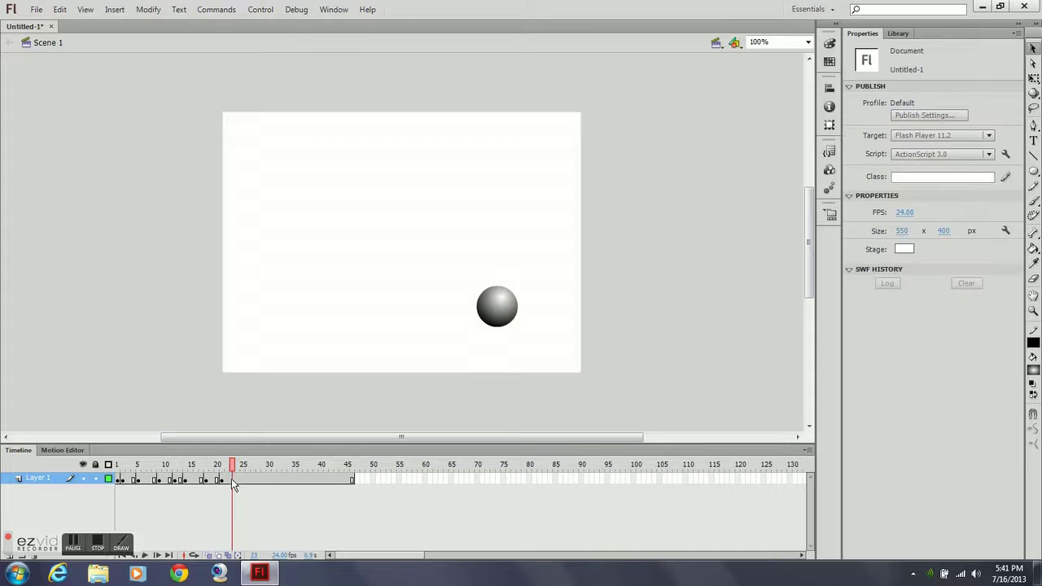
right_click(231, 478)
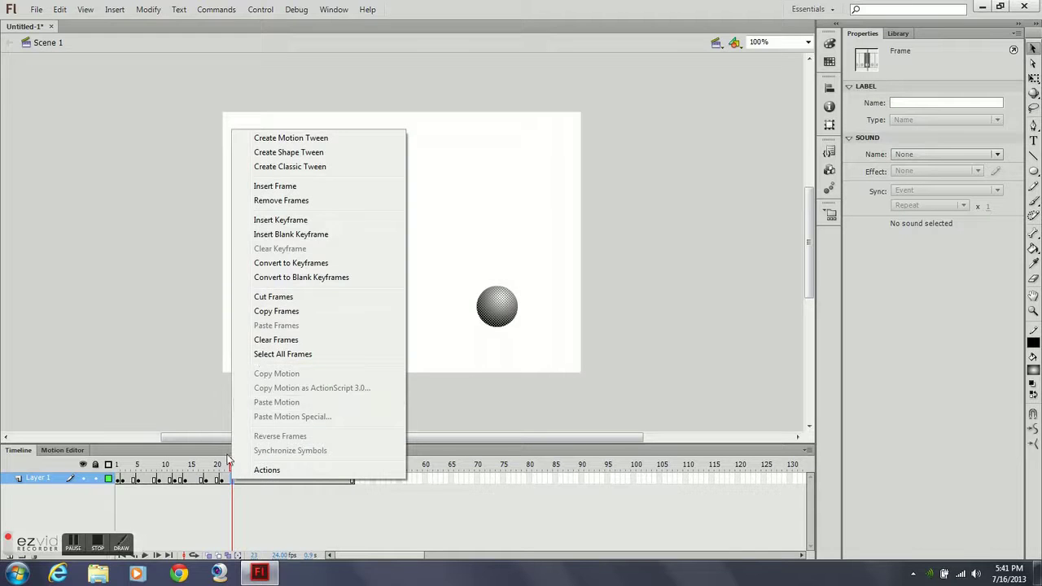
left_click_drag(225, 468, 239, 468)
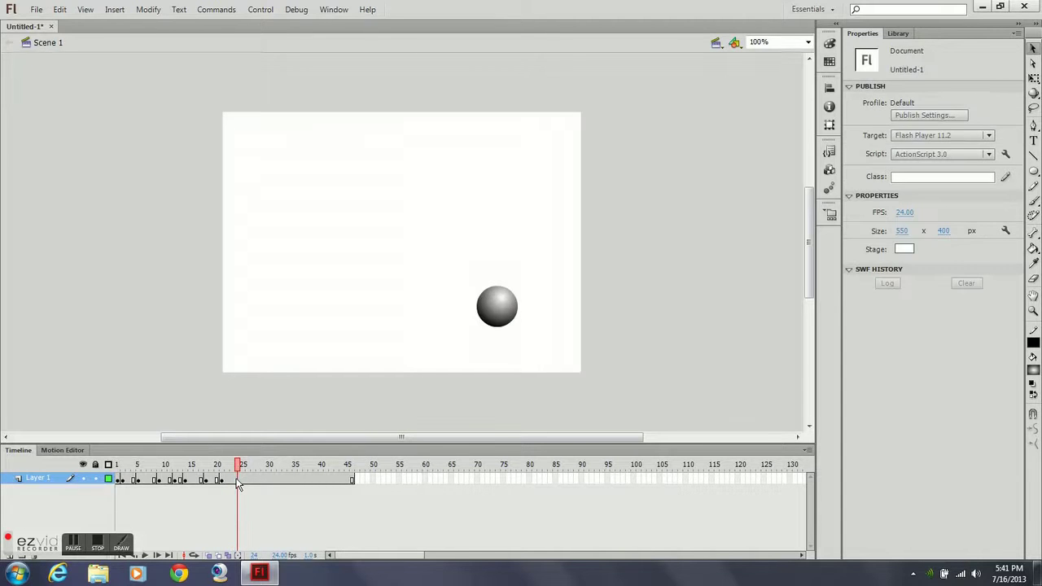
right_click(240, 479)
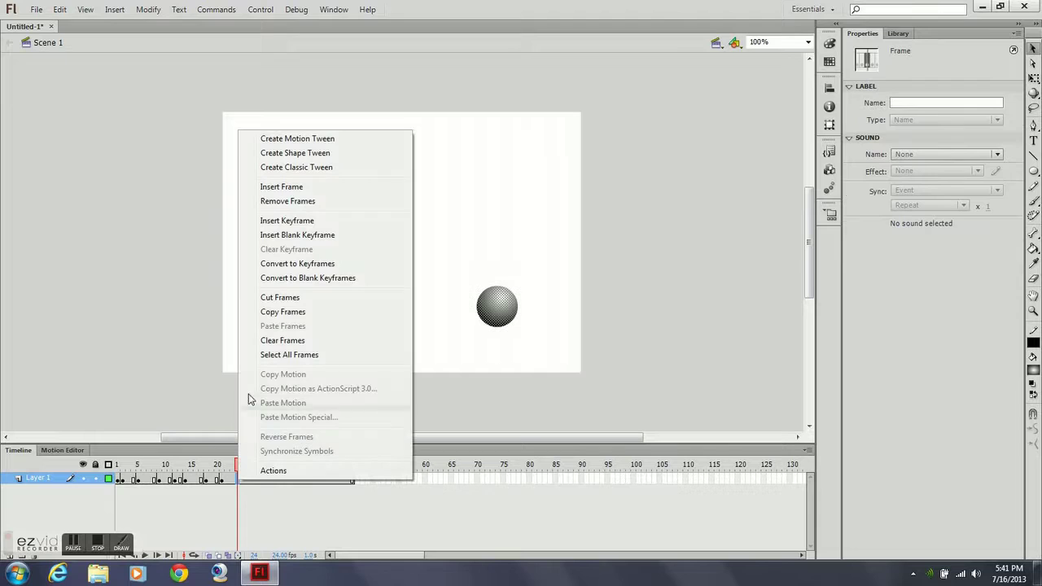
left_click(281, 221)
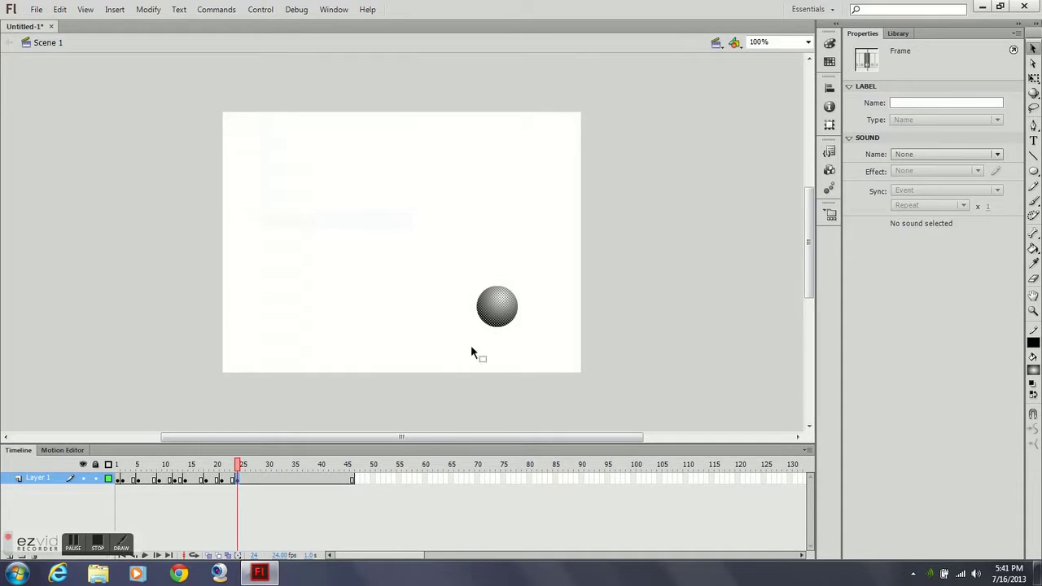
Step: At frame 10, lower the ball to about X 180, Y 299 and insert an extra in-between keyframe in the first fall
left_click(218, 467)
left_click_drag(218, 467, 166, 558)
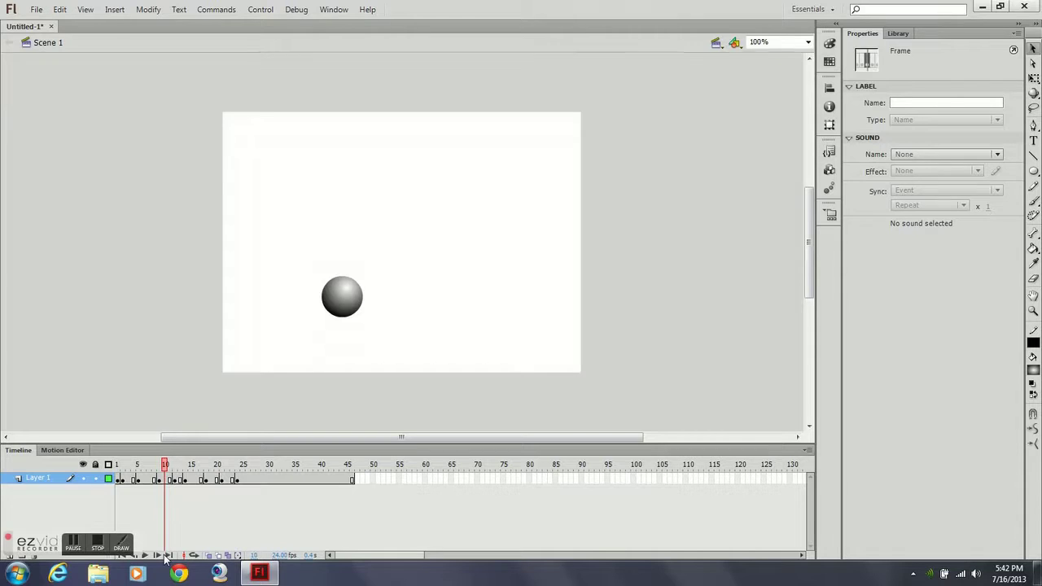
left_click(353, 318)
left_click(342, 299)
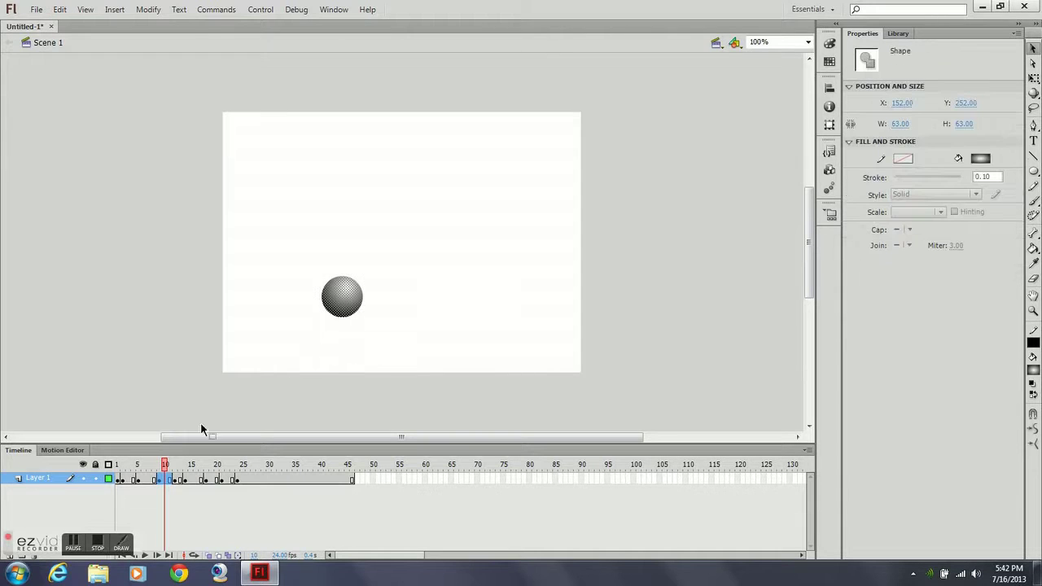
mouse_move(165, 465)
left_mouse_down()
mouse_move(187, 467)
mouse_move(166, 470)
left_mouse_up()
left_click(288, 375)
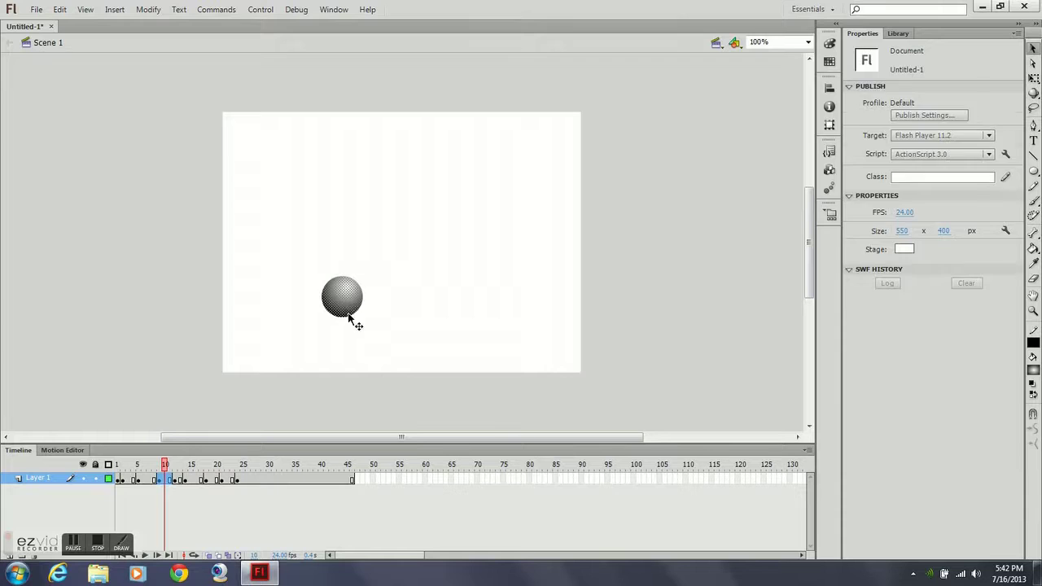
left_click_drag(351, 319, 365, 333)
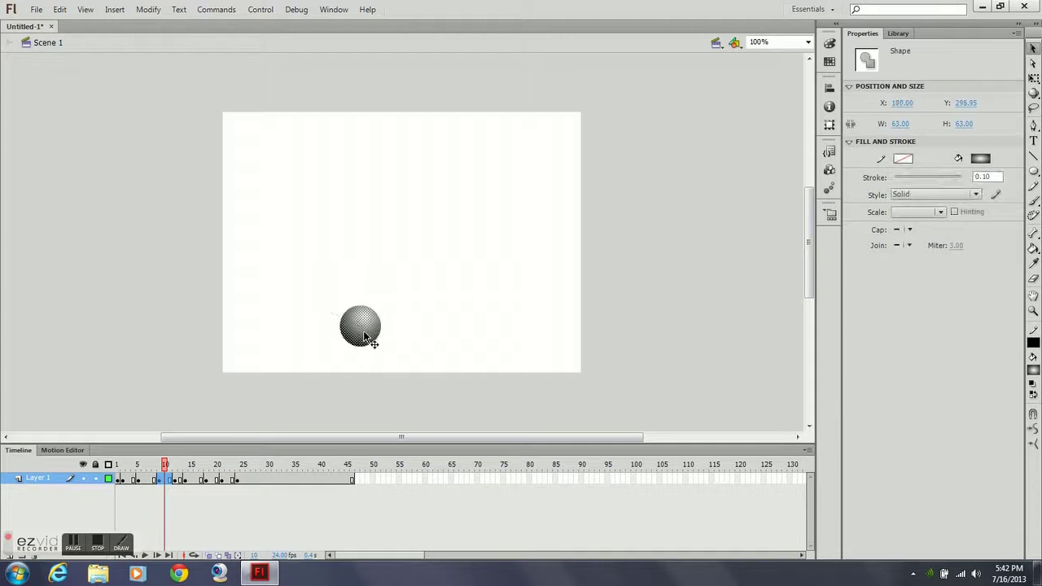
left_click(168, 480)
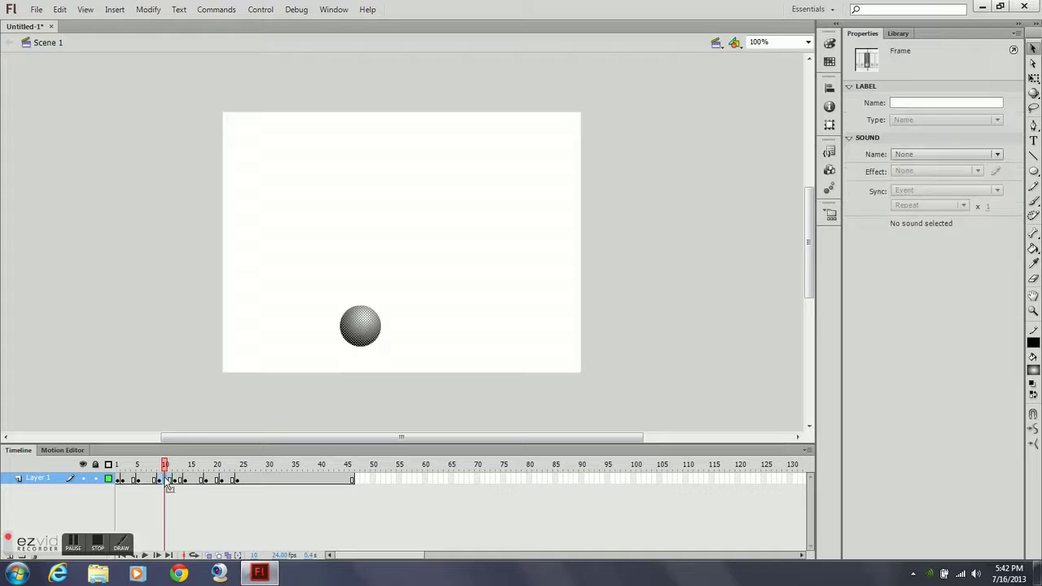
right_click(168, 480)
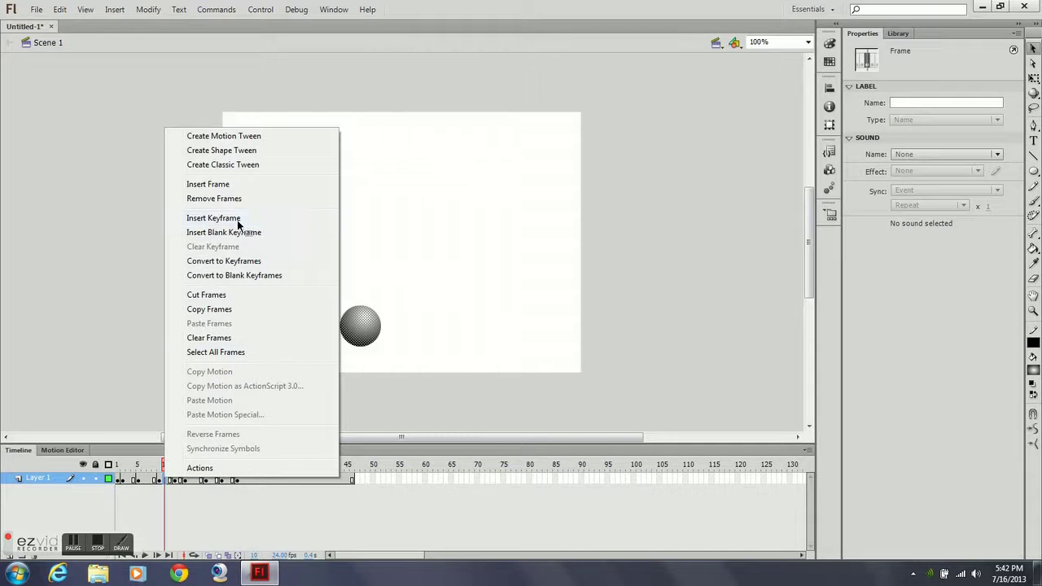
left_click(207, 218)
Step: At frame 26, move the ball down near the stage's lower edge at about X 417, Y 316 and insert a keyframe
left_click(154, 471)
left_click_drag(155, 471, 248, 499)
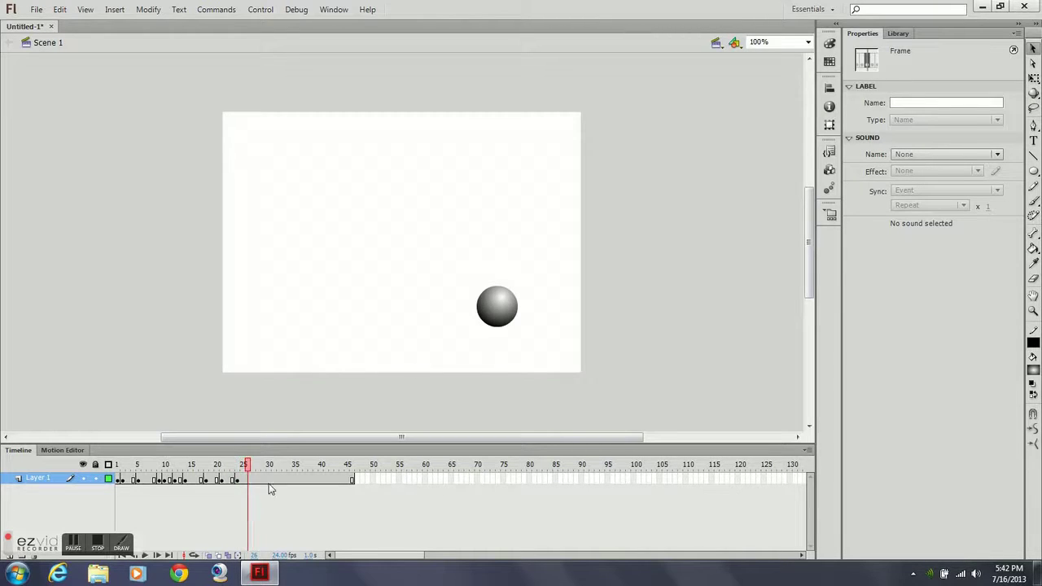
left_click(510, 321)
left_click_drag(507, 321, 517, 343)
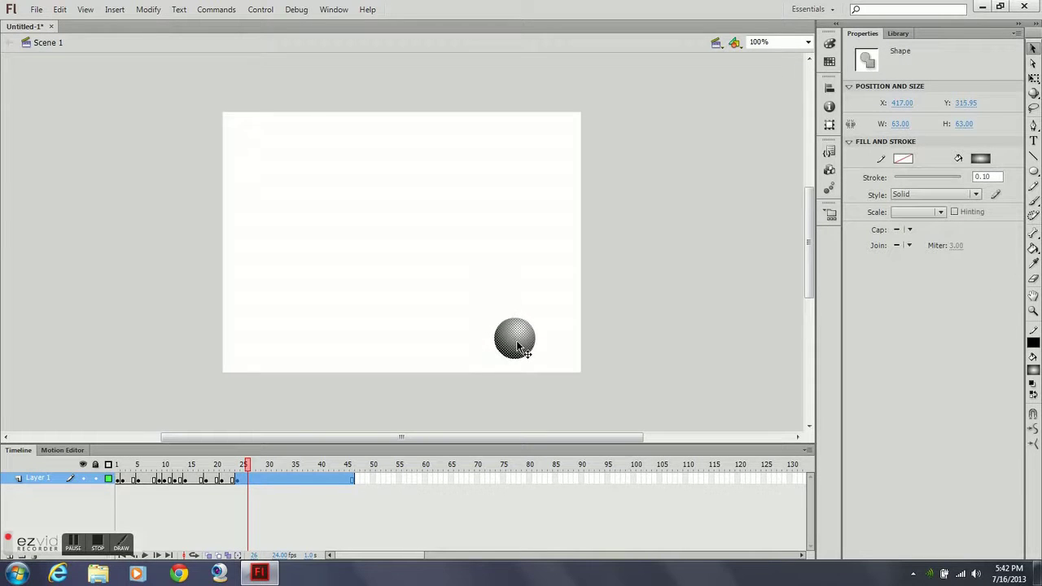
right_click(246, 478)
left_click(306, 221)
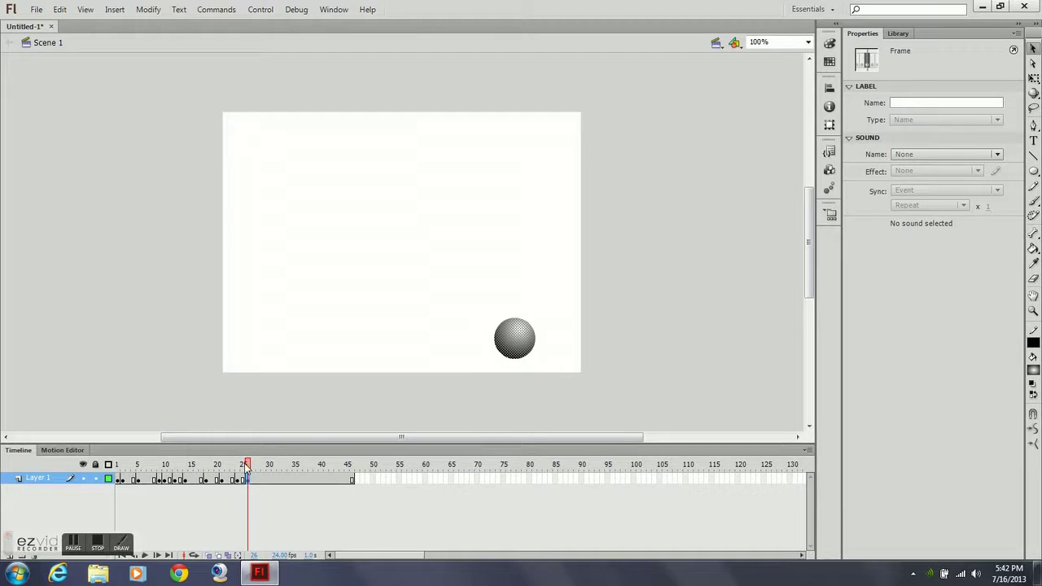
Step: At frame 28, raise the ball to about X 443, Y 263 and insert a keyframe for the second rebound
left_click_drag(251, 468, 259, 470)
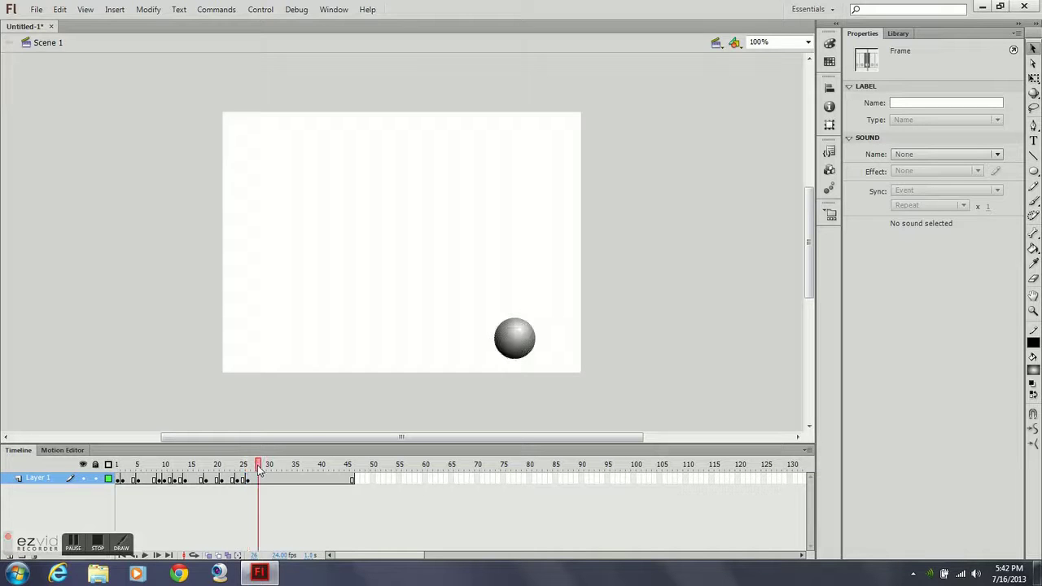
left_click(556, 343)
left_click(519, 349)
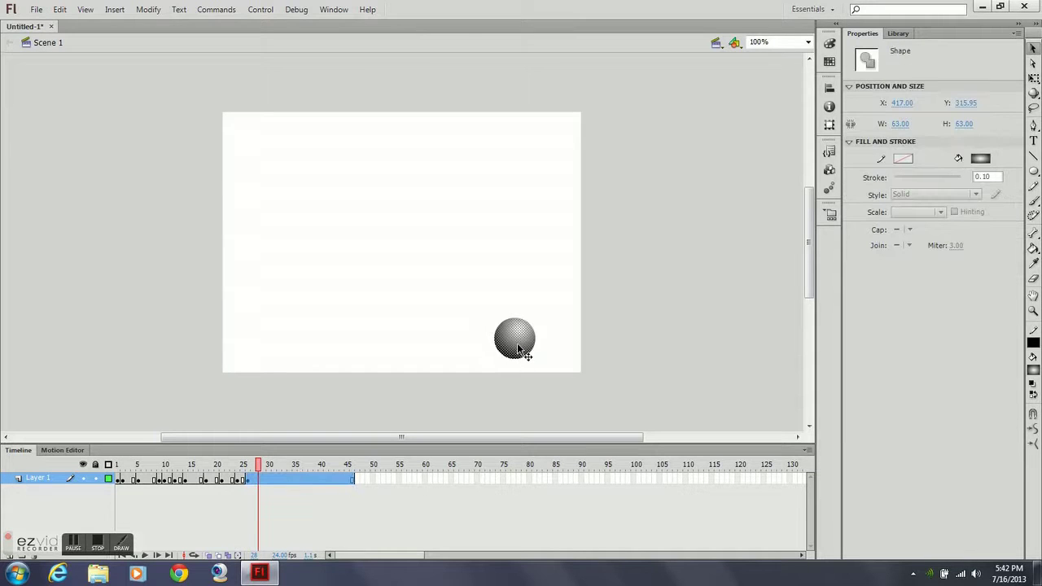
left_click_drag(522, 334, 534, 306)
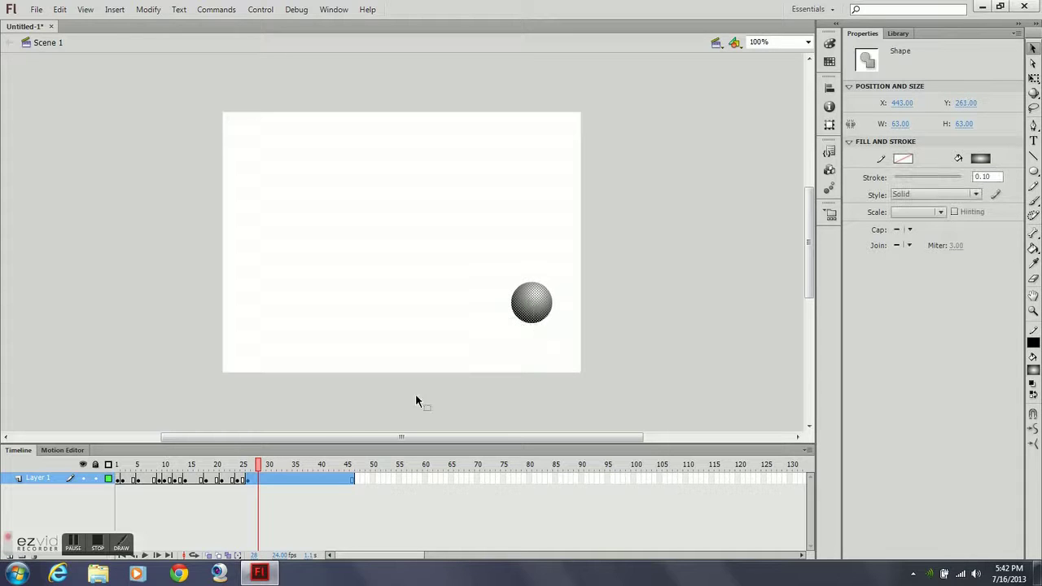
right_click(258, 479)
left_click(326, 220)
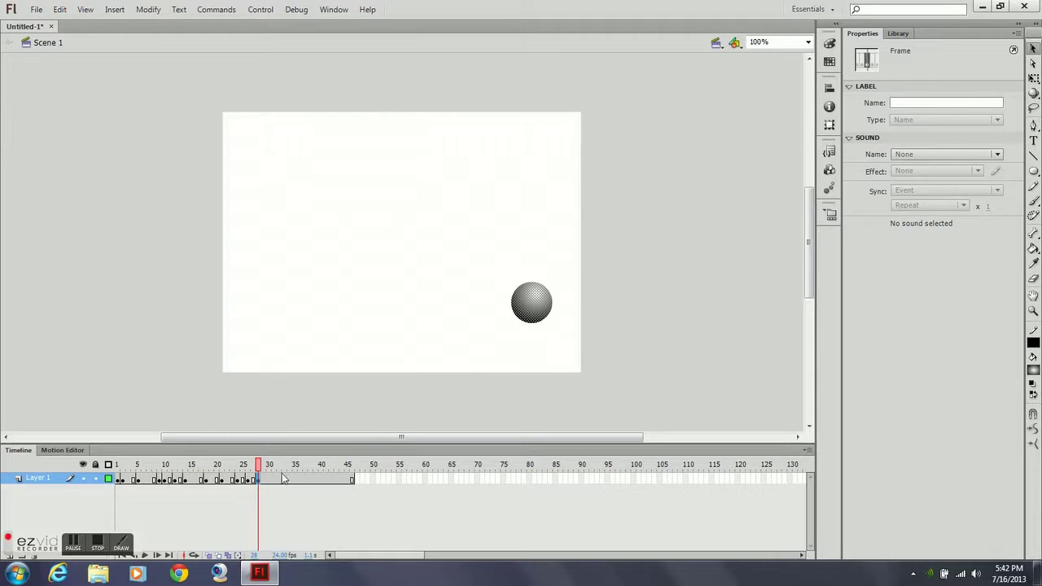
Step: At frame 33, move the ball up onto the stage's right edge at about X 518, Y 136 and insert a keyframe
left_click_drag(259, 479, 284, 476)
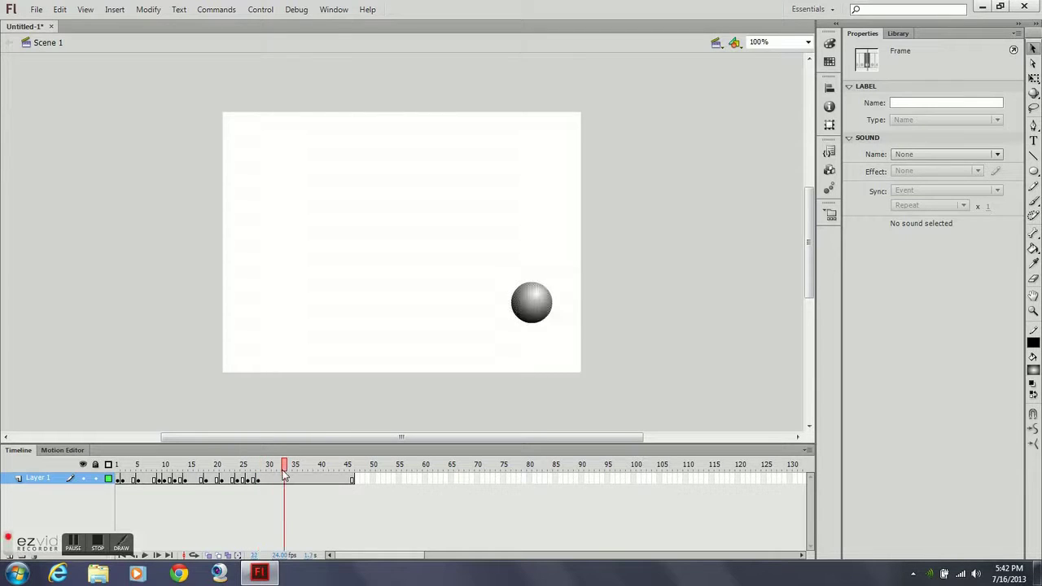
left_click_drag(540, 303, 585, 221)
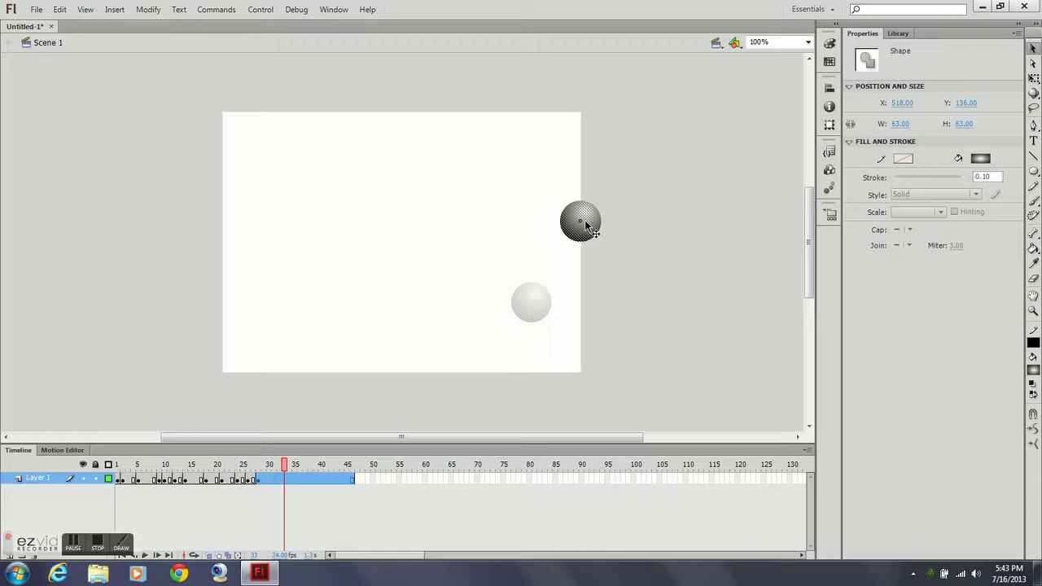
left_click_drag(586, 226, 586, 221)
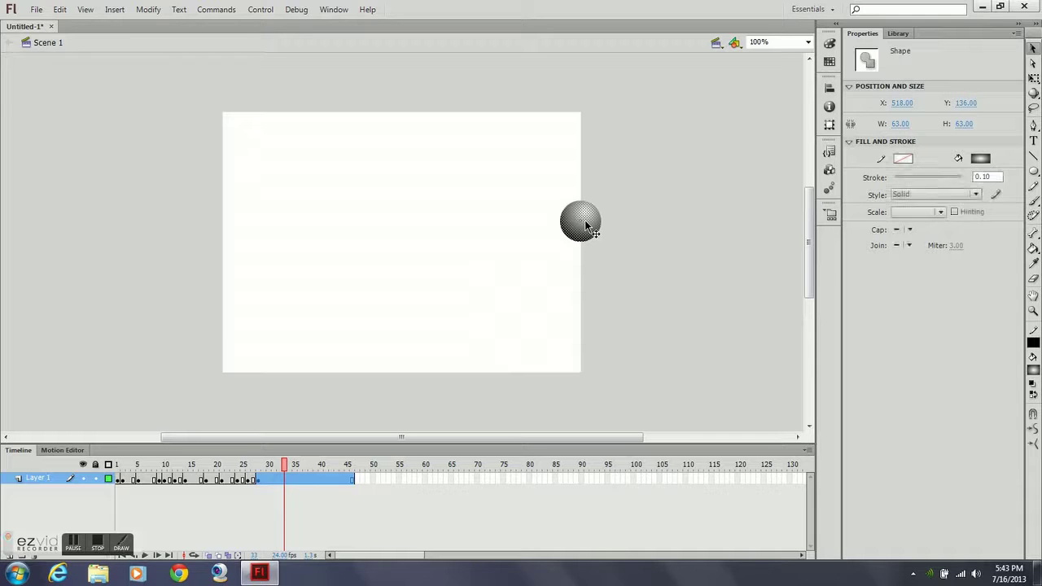
right_click(284, 477)
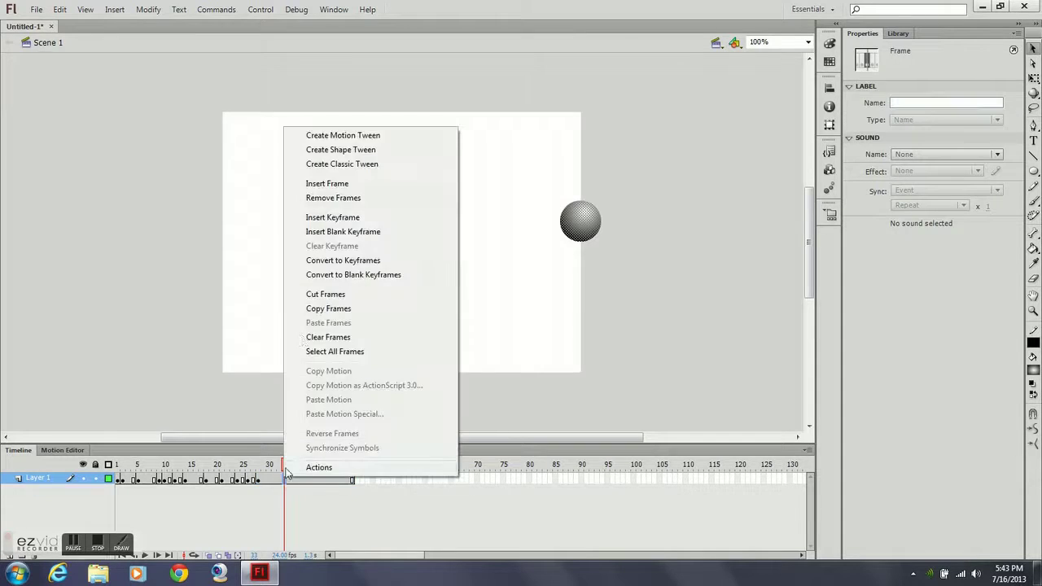
left_click(331, 220)
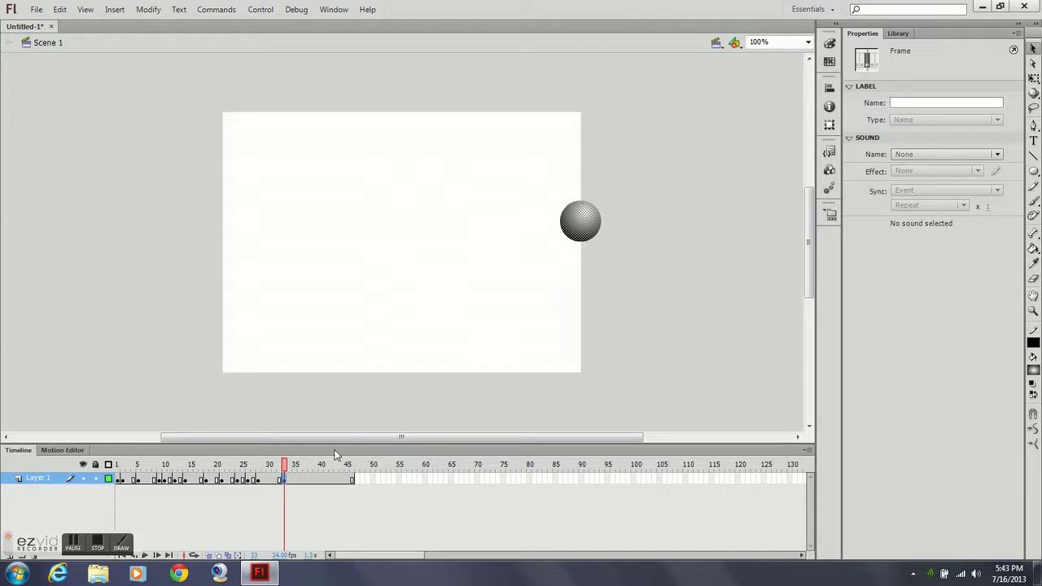
Step: At frame 35, move the ball off the stage's right side to about X 580, Y 109 and insert a keyframe
left_click(298, 466)
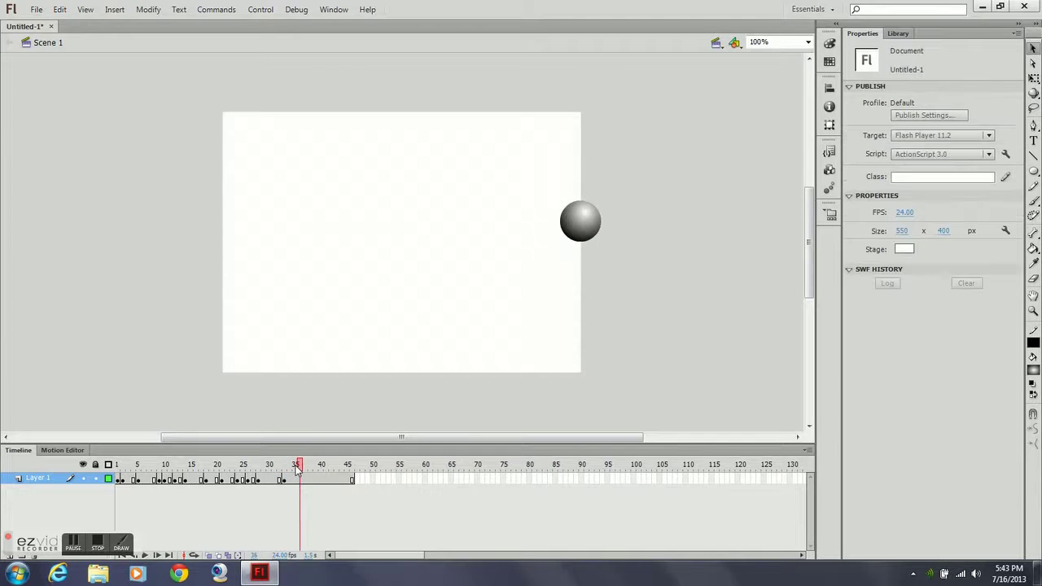
left_click(582, 229)
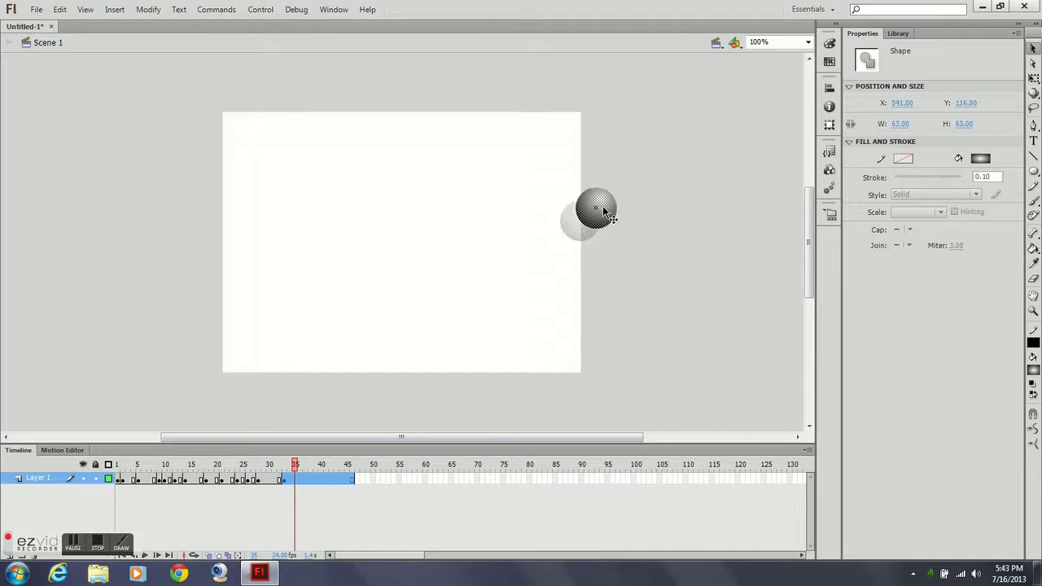
left_click_drag(620, 199, 630, 206)
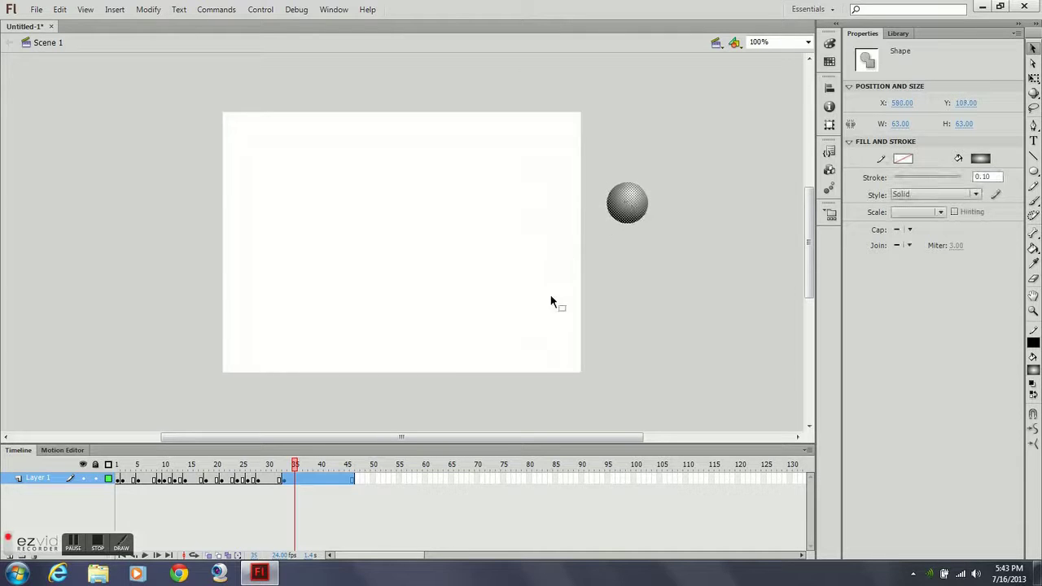
left_click(295, 482)
right_click(295, 482)
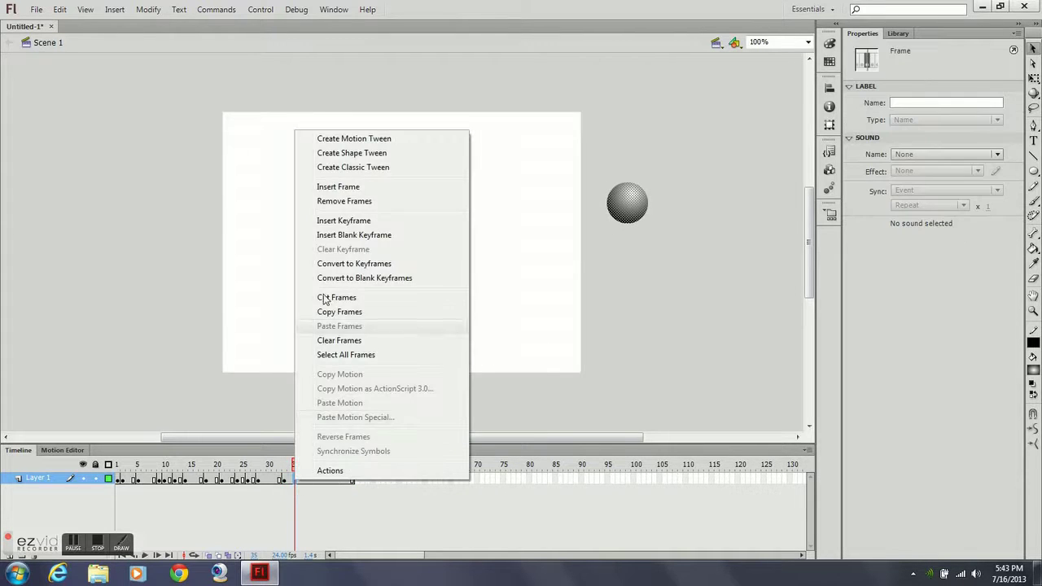
left_click(343, 227)
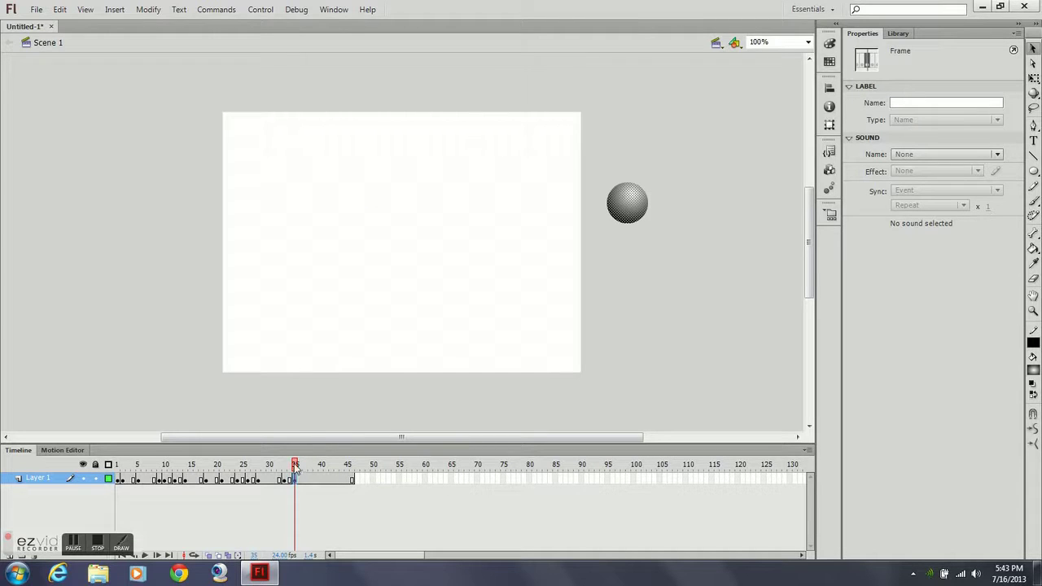
Step: Clear the extra keyframe at frame 9 on Layer 1, just before the ball's first landing
left_click_drag(295, 467, 160, 519)
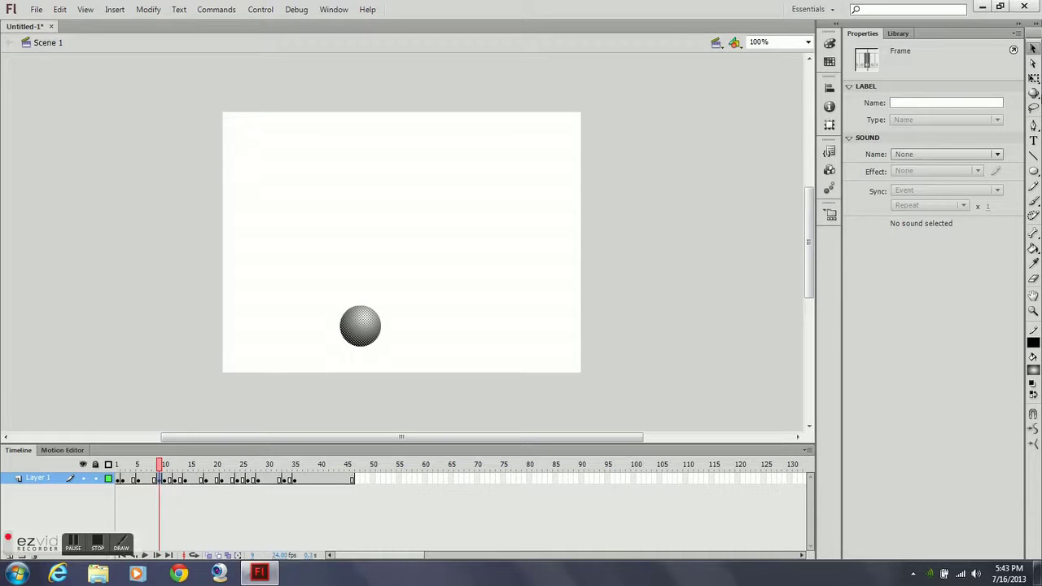
left_click(1033, 92)
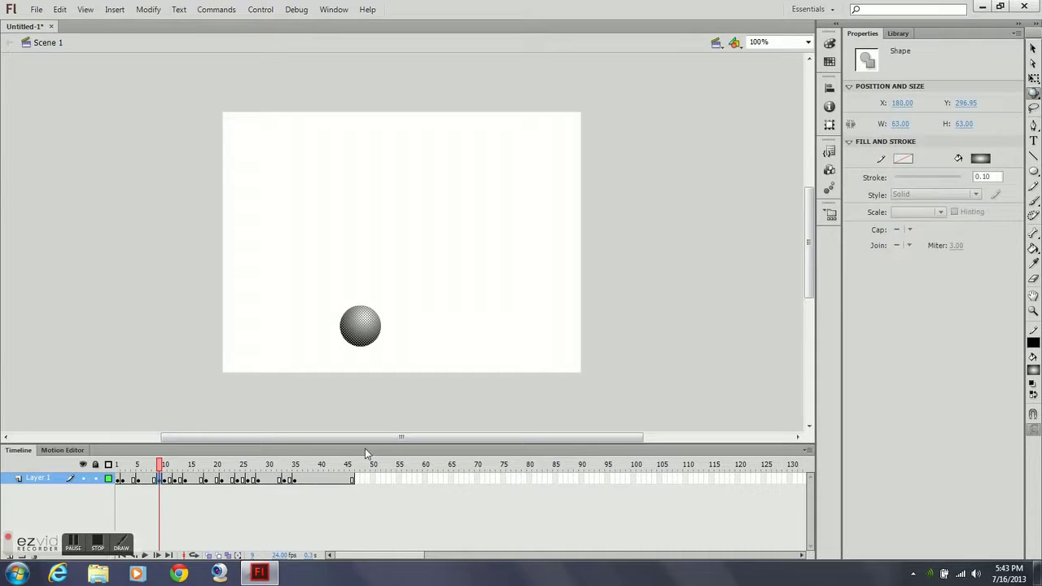
left_click(165, 466)
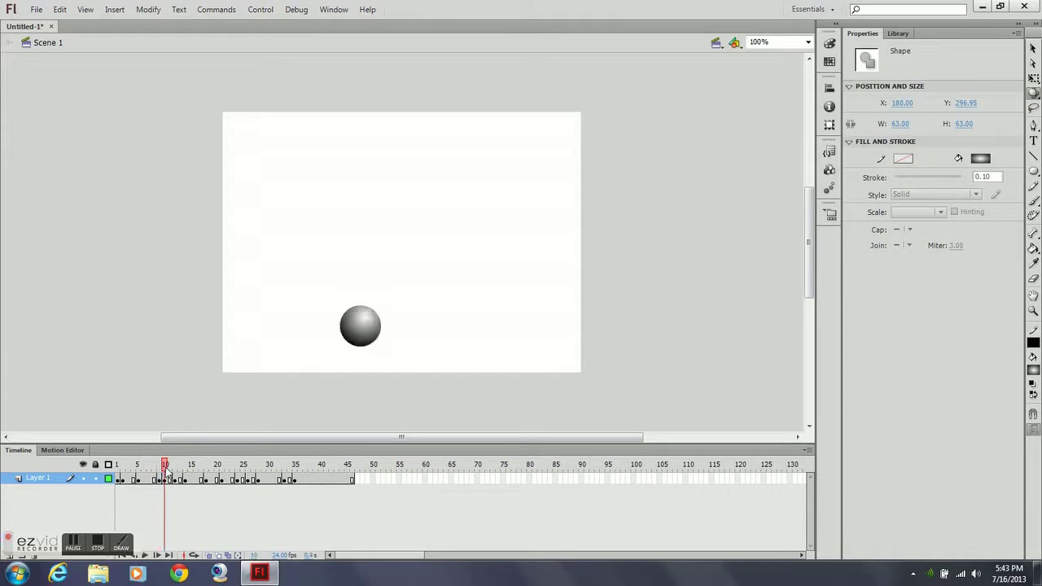
left_click(171, 475)
left_click(167, 475)
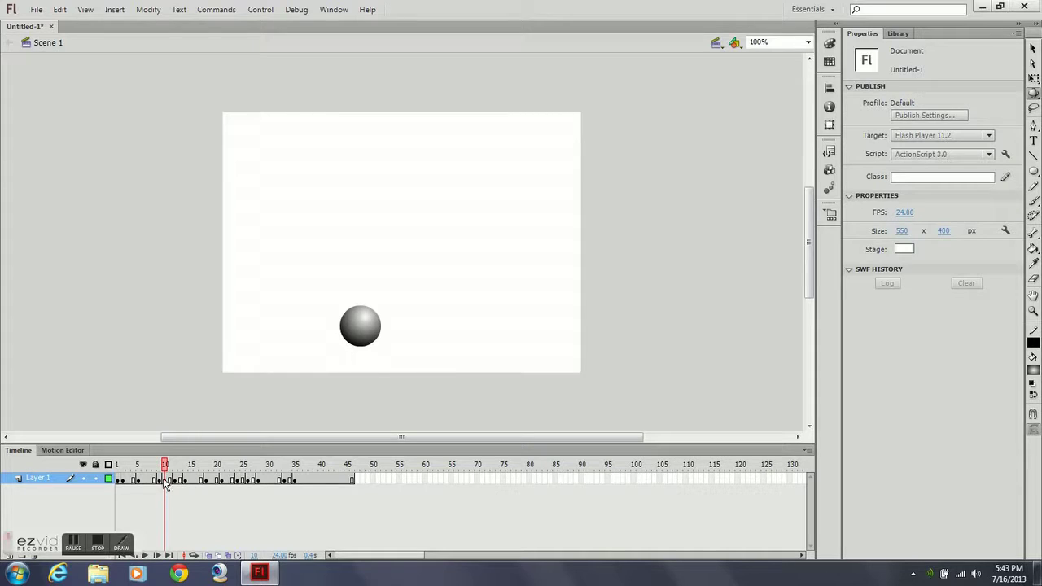
left_click(166, 481)
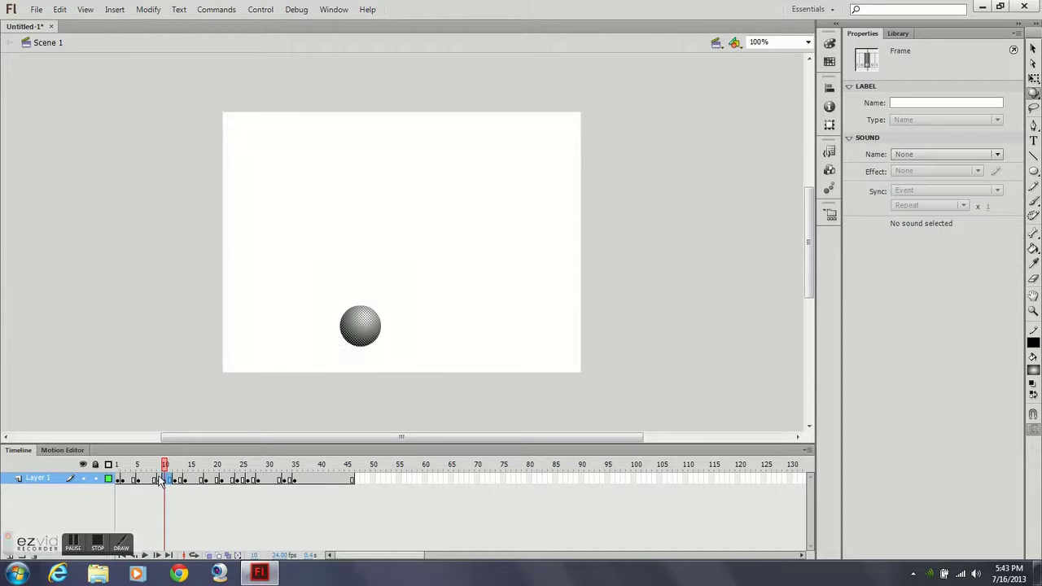
left_click(161, 480)
right_click(160, 481)
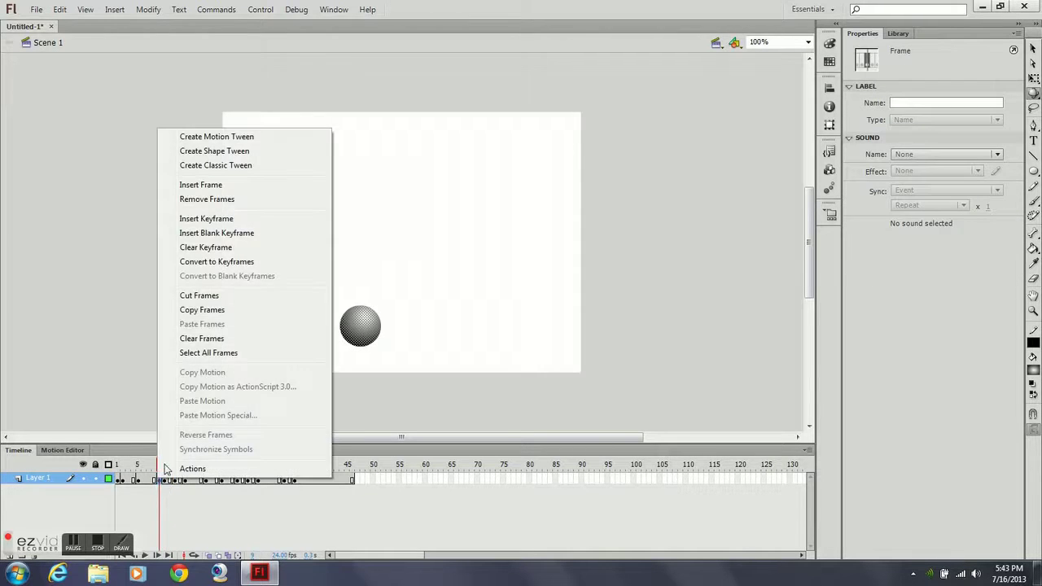
left_click(207, 248)
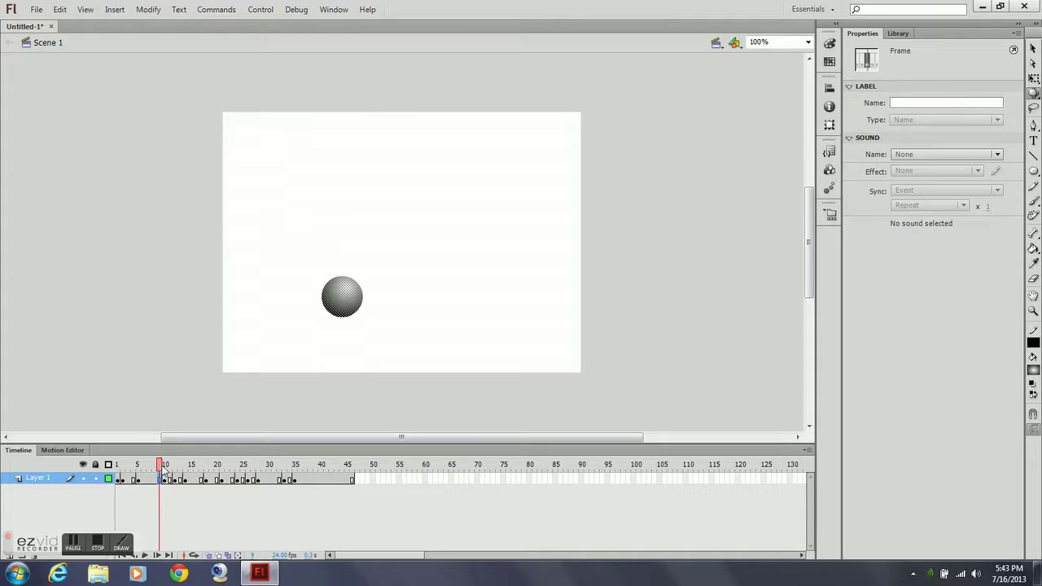
Step: At frame 10, squash the landing ball from above with Free Transform to about 36 px high, keeping its width
left_click_drag(161, 467, 169, 485)
left_click(174, 476)
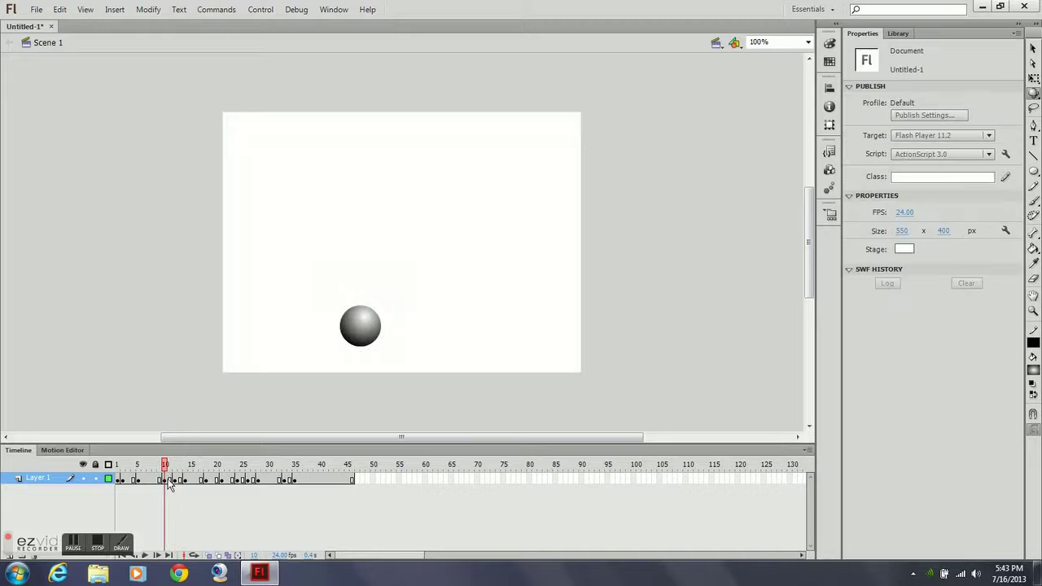
left_click(1033, 78)
left_click(356, 324)
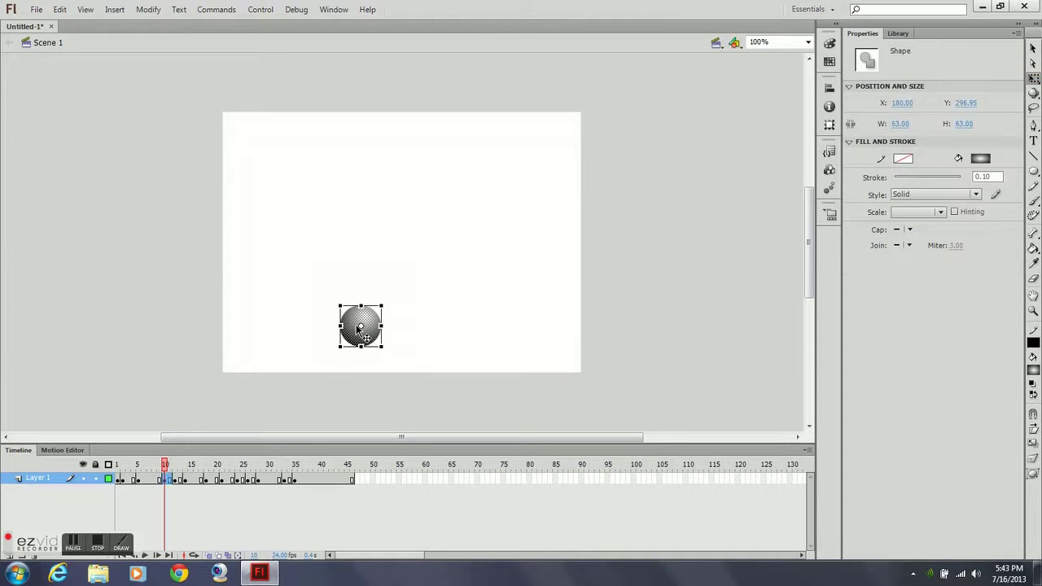
left_click_drag(361, 307, 362, 323)
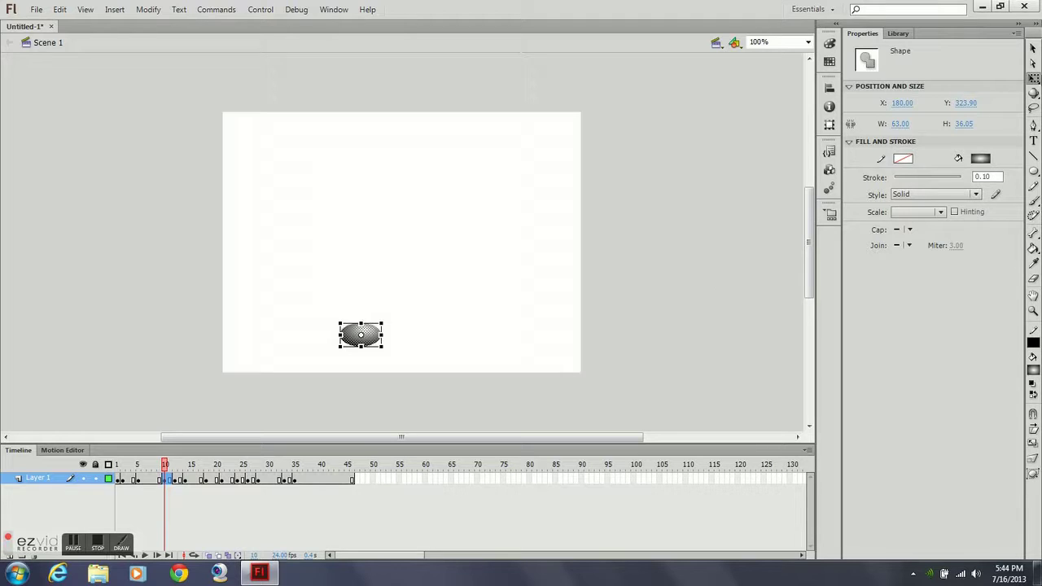
left_click(1033, 48)
left_click(167, 481)
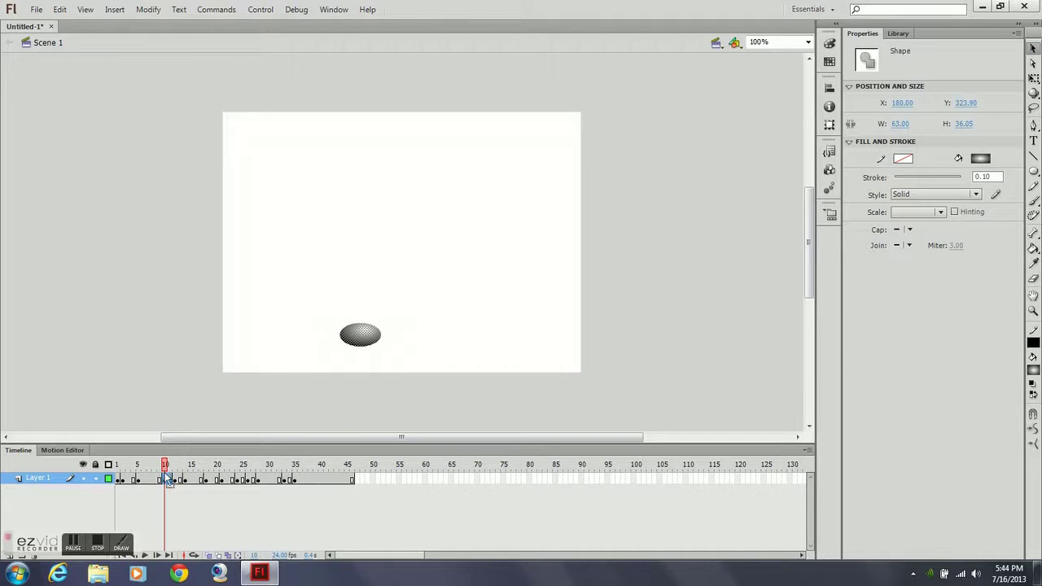
Step: At frame 12, stretch the rebounding ball up and down with Free Transform to about 74 px high
left_click_drag(165, 466, 183, 480)
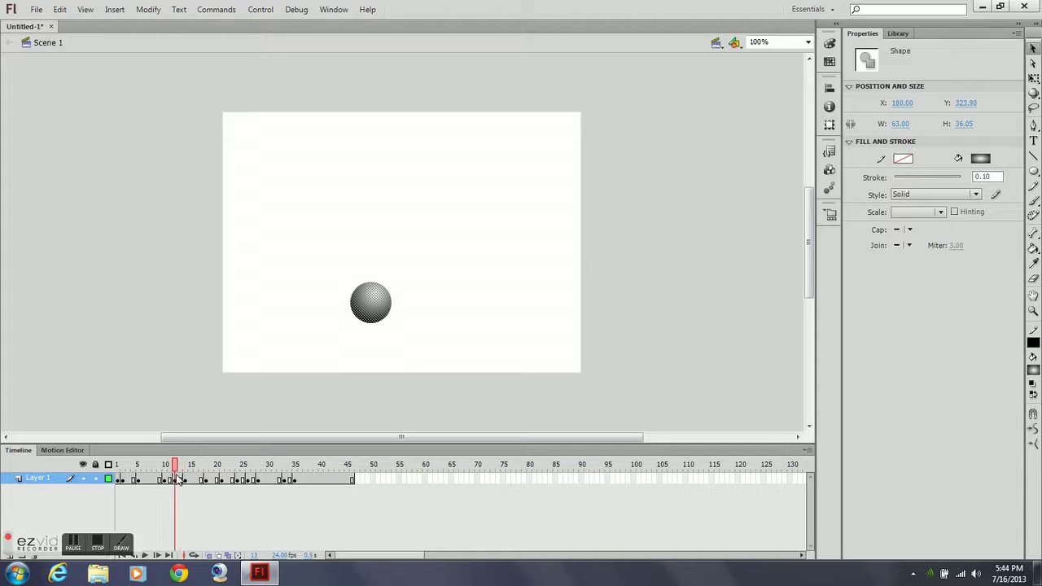
left_click(175, 466)
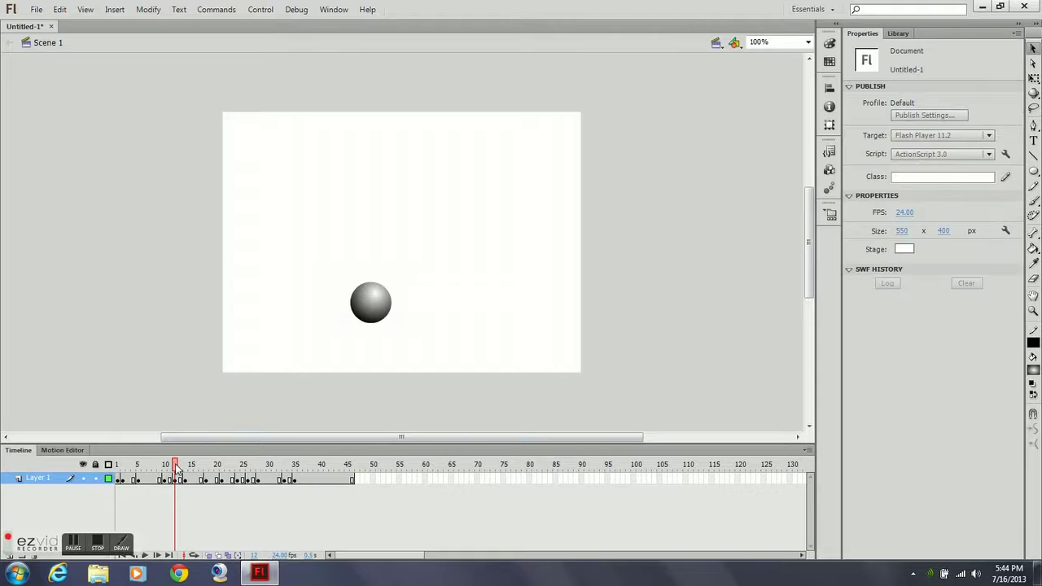
left_click(169, 465)
left_click_drag(170, 467, 182, 469)
left_click(378, 318)
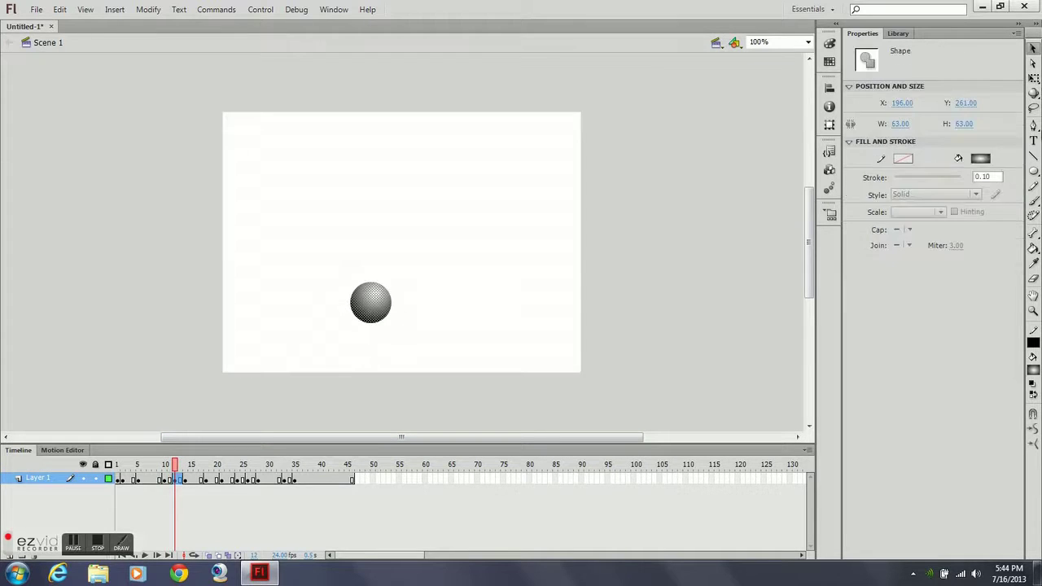
left_click(1034, 78)
left_click(354, 288)
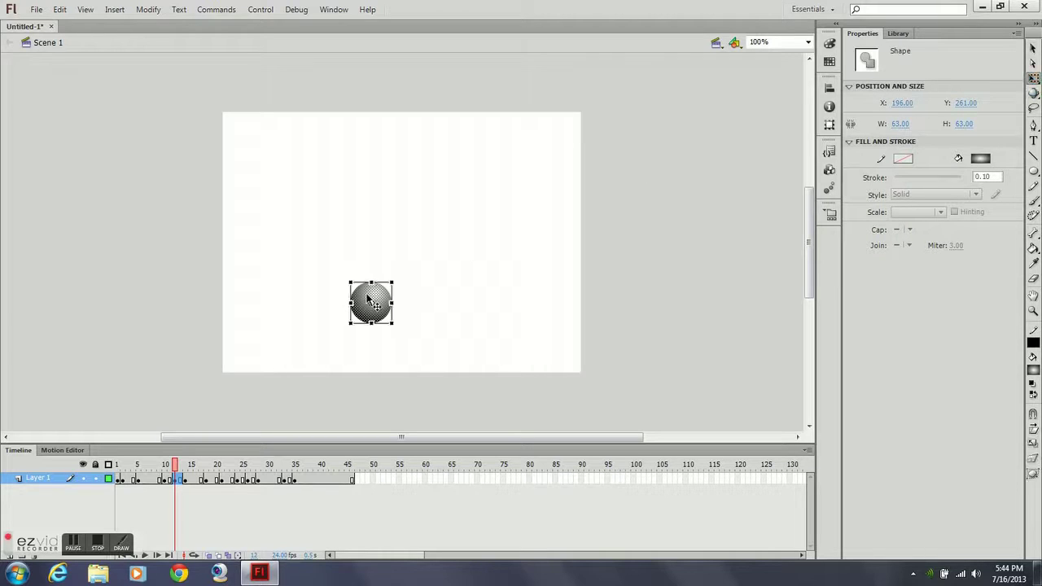
left_click_drag(371, 280, 372, 278)
left_click_drag(371, 323, 371, 328)
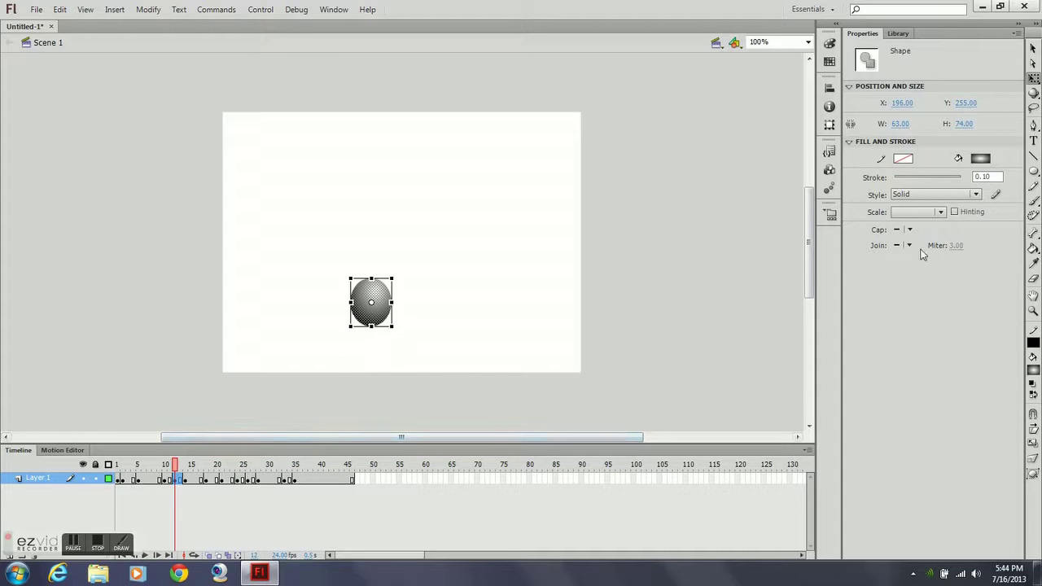
left_click(1032, 51)
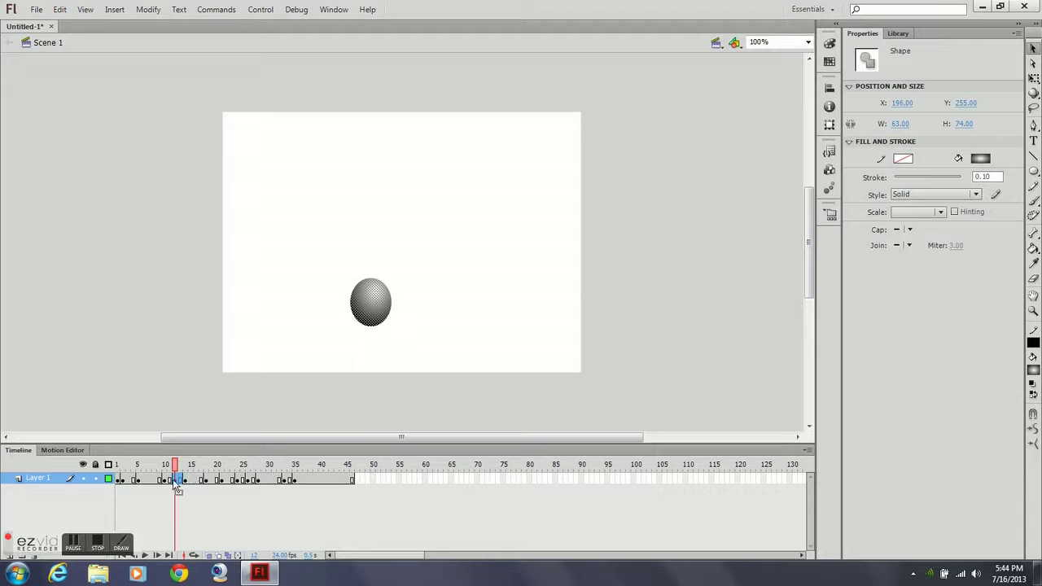
Step: At frame 24, flatten and widen the ball at its second landing with Free Transform to about 85 by 36 px
left_click_drag(175, 468, 239, 489)
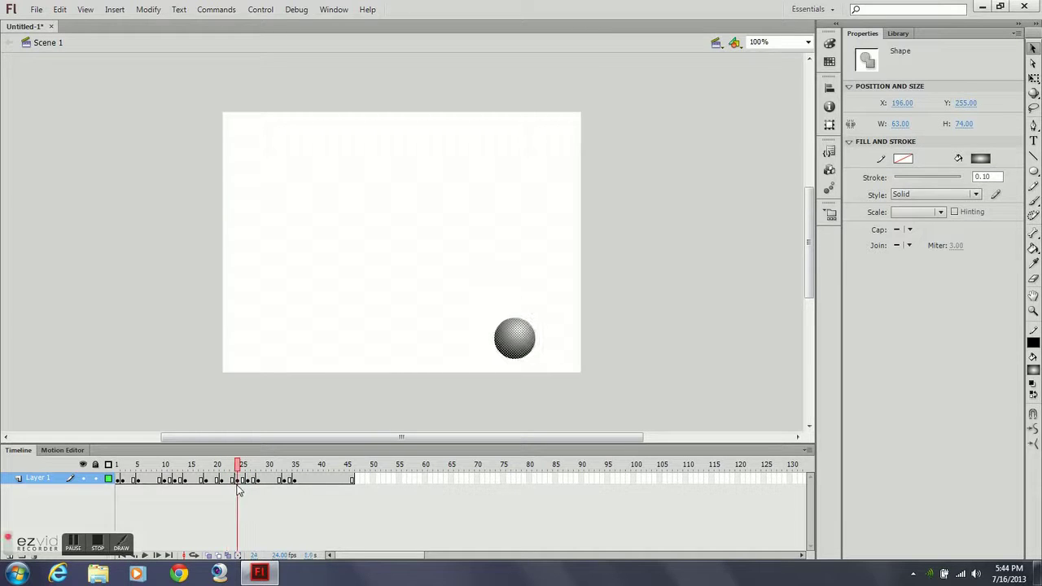
left_click(1033, 78)
left_click(511, 335)
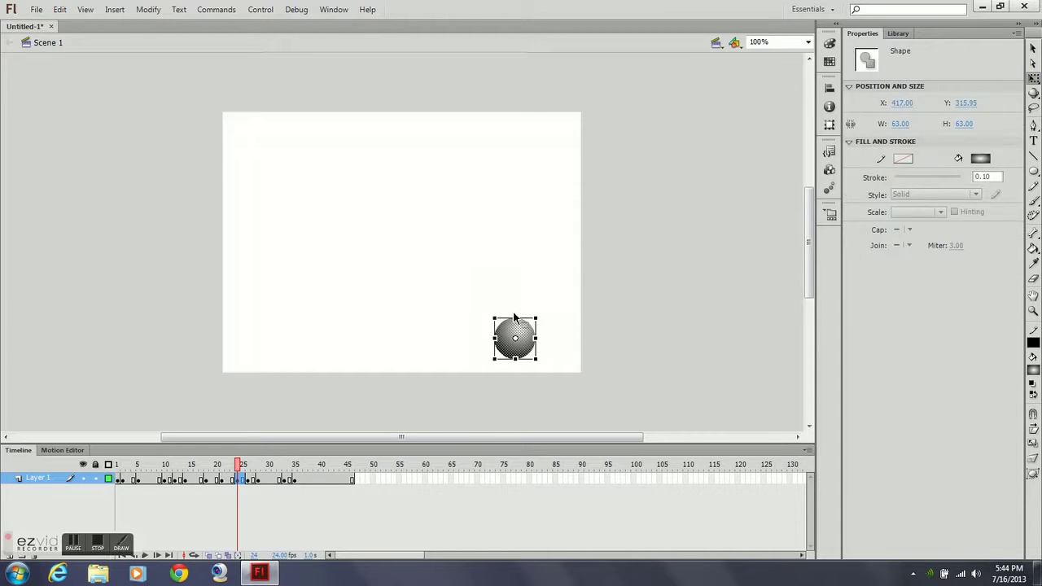
left_click_drag(517, 316, 489, 348)
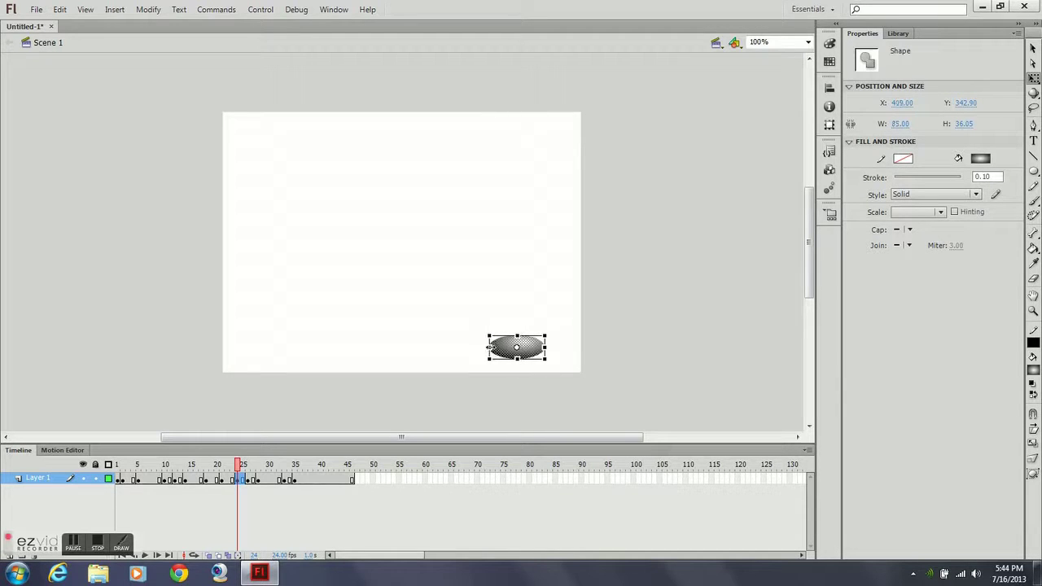
Step: At frame 26, stretch and narrow the ball in its second rebound to about 53 px wide and 80 px high
left_click(233, 465)
left_click(242, 467)
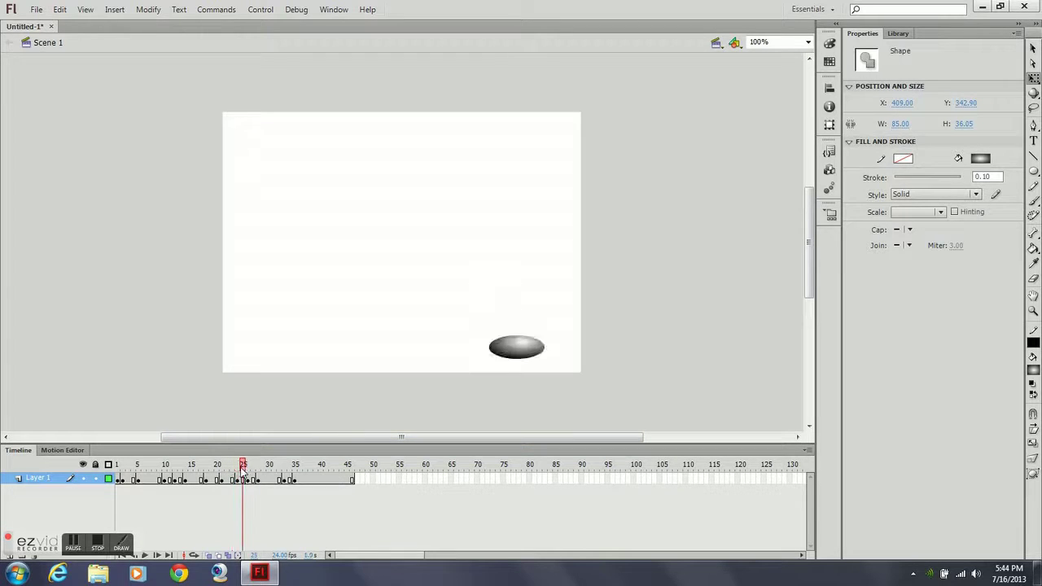
left_click(247, 468)
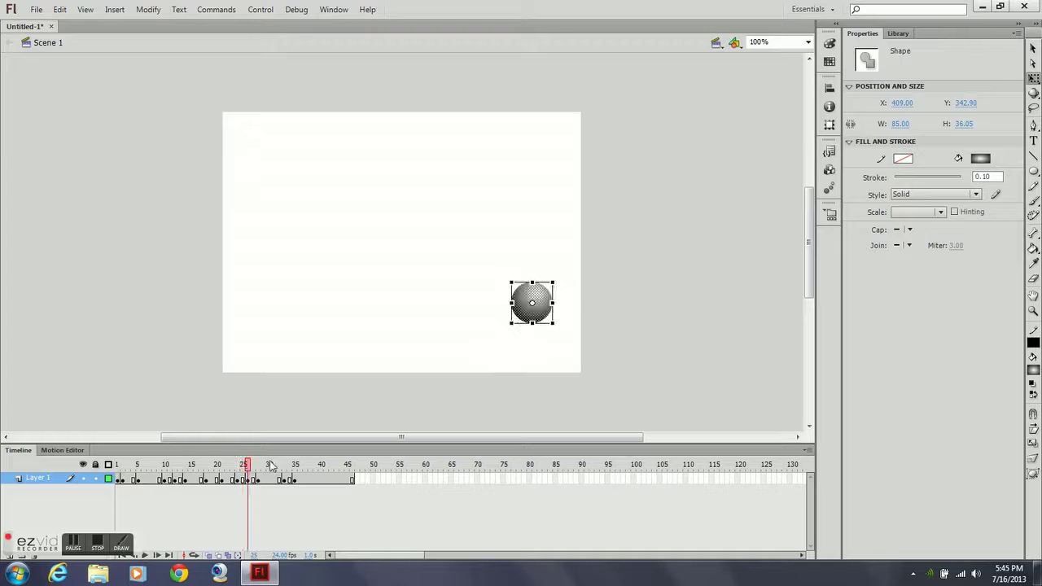
left_click(537, 326)
left_click(531, 306)
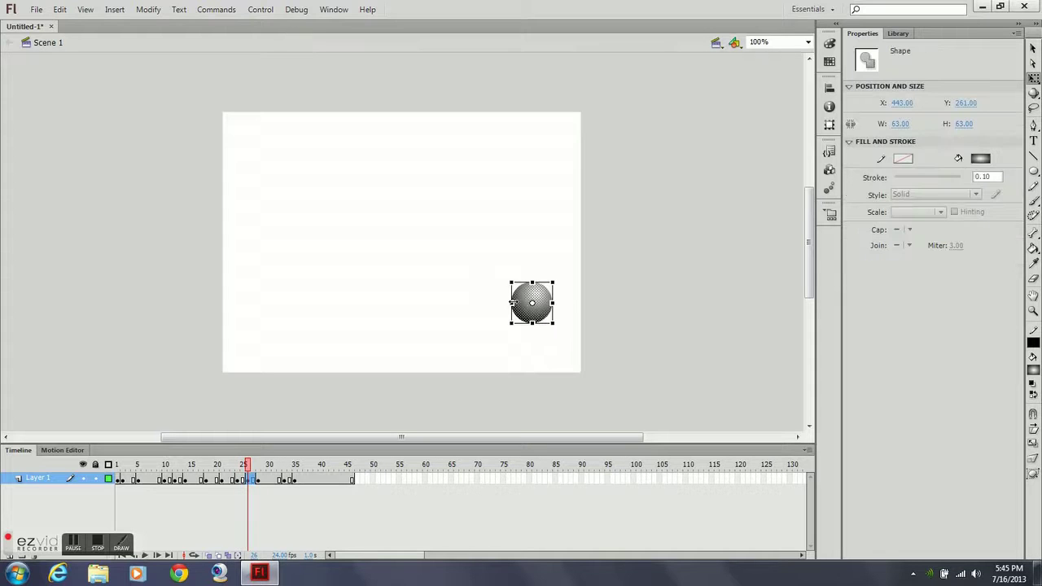
left_click_drag(533, 281, 532, 275)
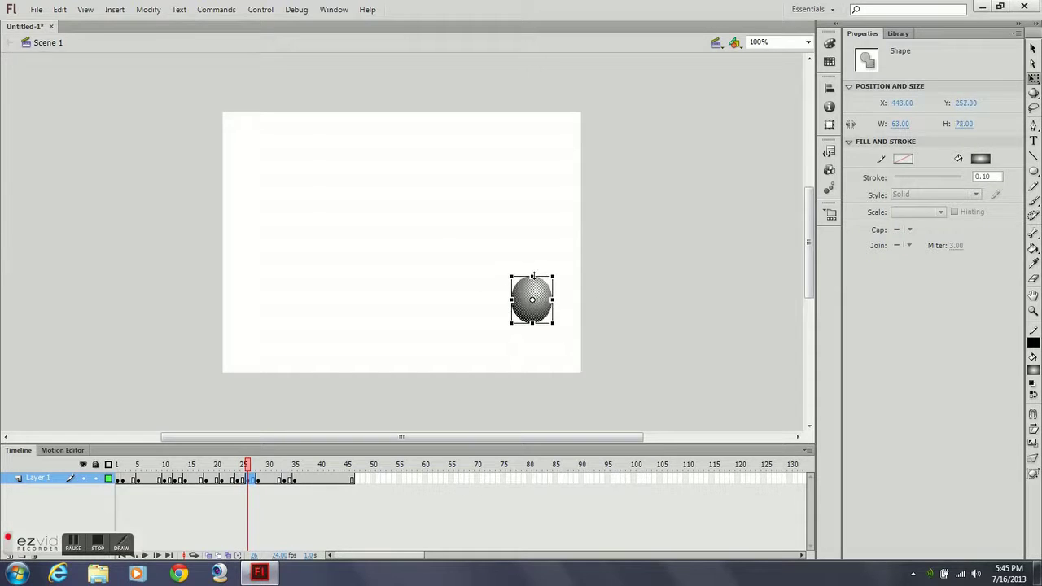
left_click_drag(532, 323, 547, 302)
Step: At frame 12, narrow the stretched ball to about 57 px wide and lengthen it to about 76 px high
left_click_drag(249, 469, 176, 508)
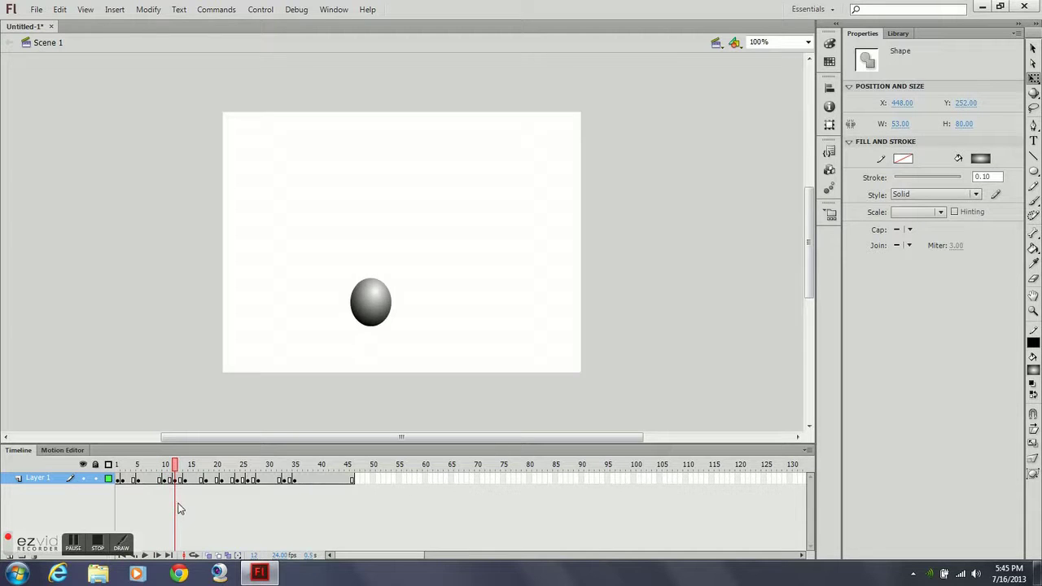
left_click(400, 296)
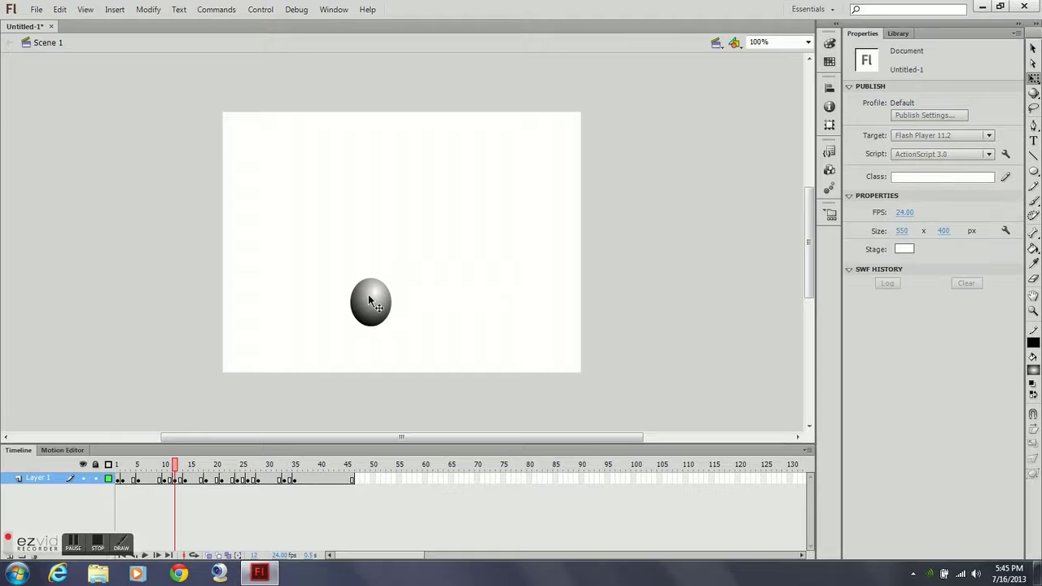
left_click(378, 316)
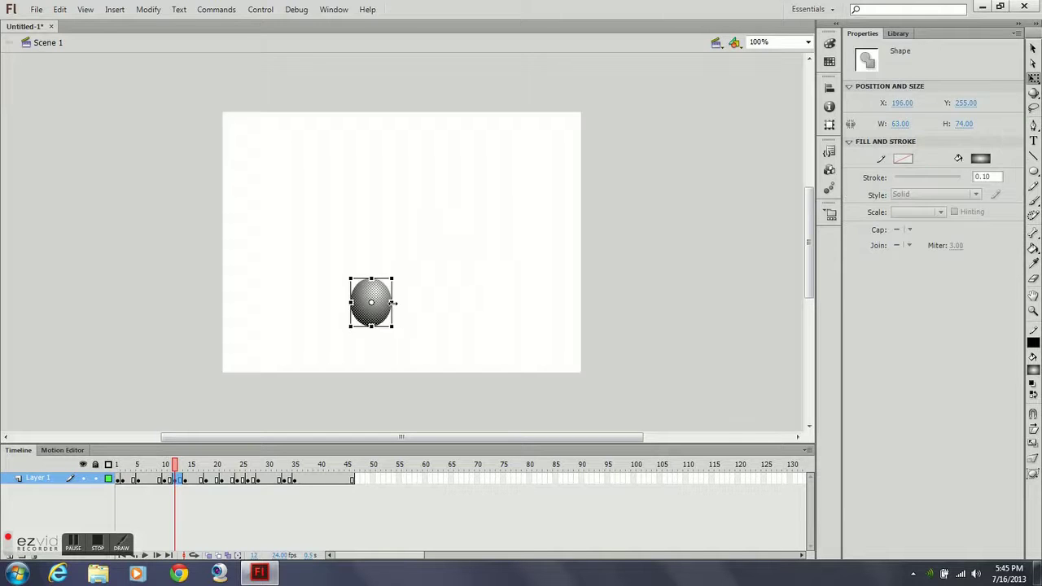
left_click_drag(392, 302, 371, 277)
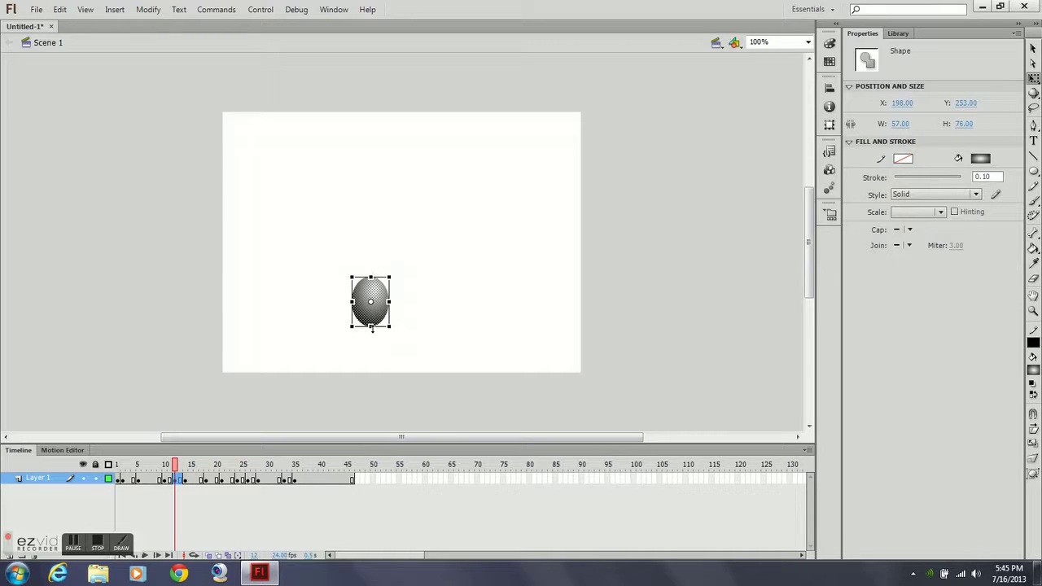
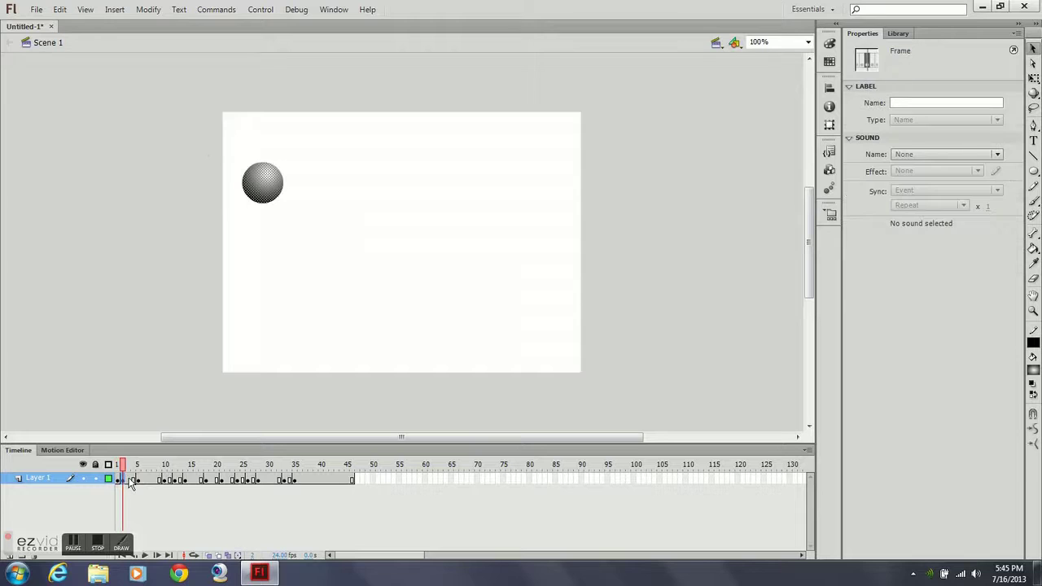
Step: Create classic tweens on Layer 1 for the ball's first fall and landing, spanning keyframes 2 to 5, 5 to 10 and 10 to 12
right_click(128, 480)
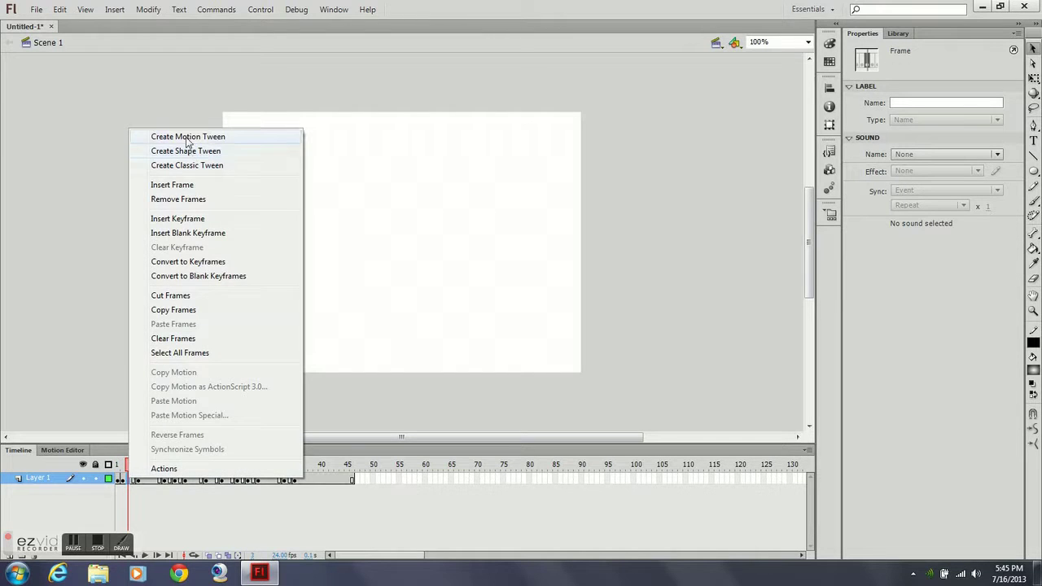
left_click(185, 166)
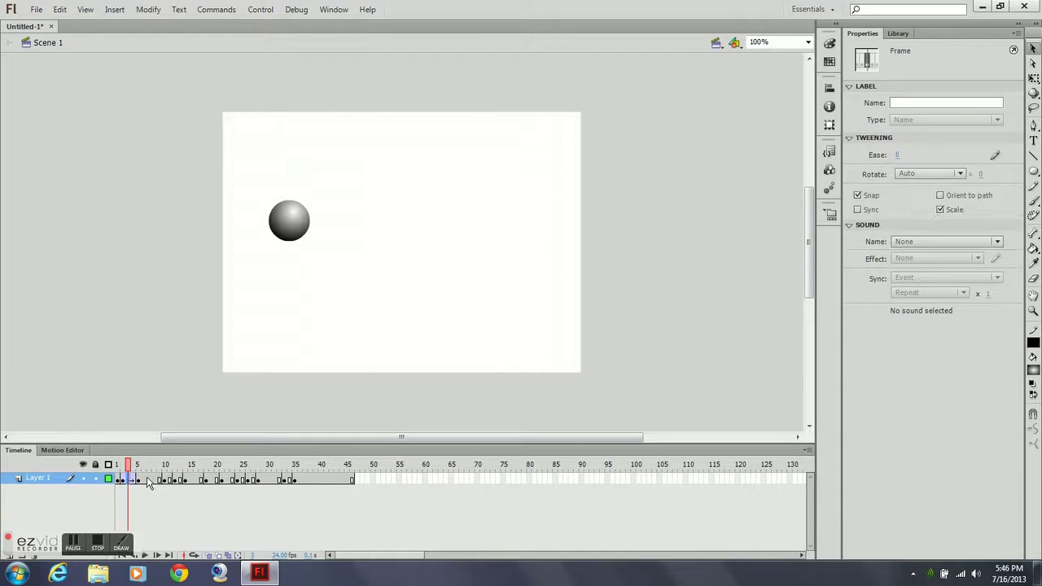
right_click(148, 480)
left_click(201, 166)
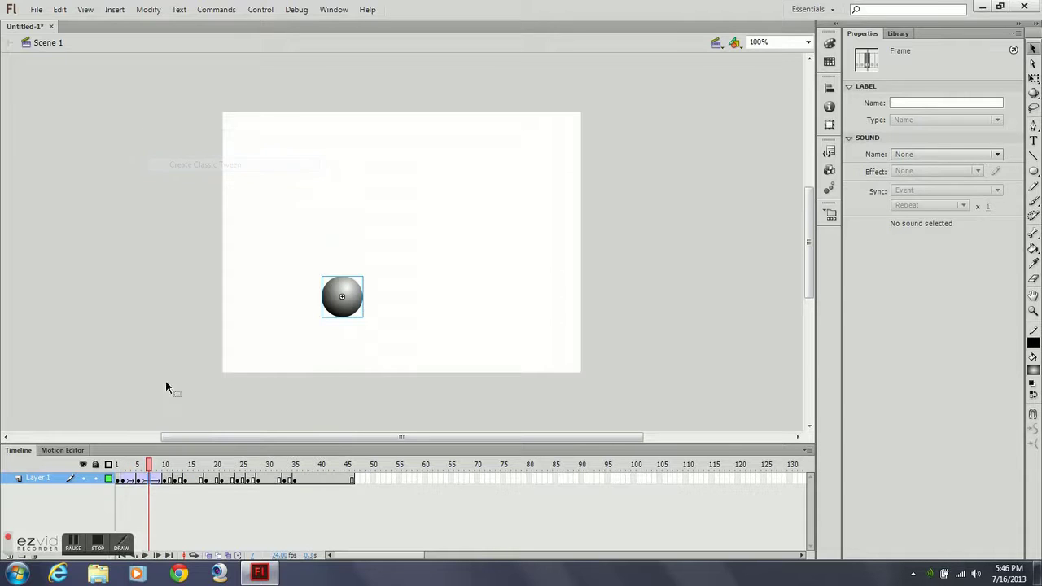
right_click(167, 480)
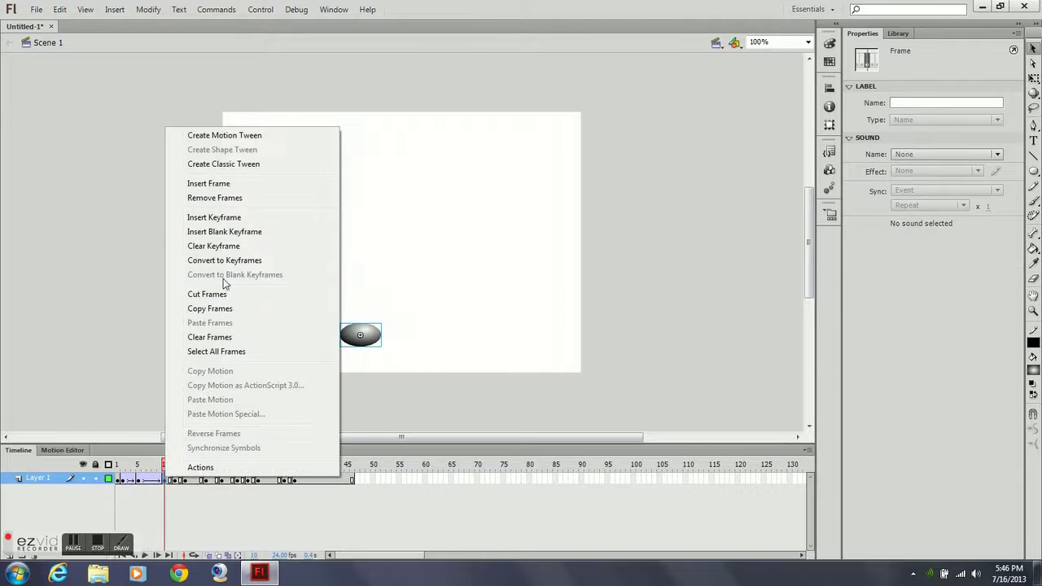
left_click(221, 164)
Step: Add classic tweens to the ball's first rebound, from keyframe 12 to 14 and from 14 to 18
left_click(179, 479)
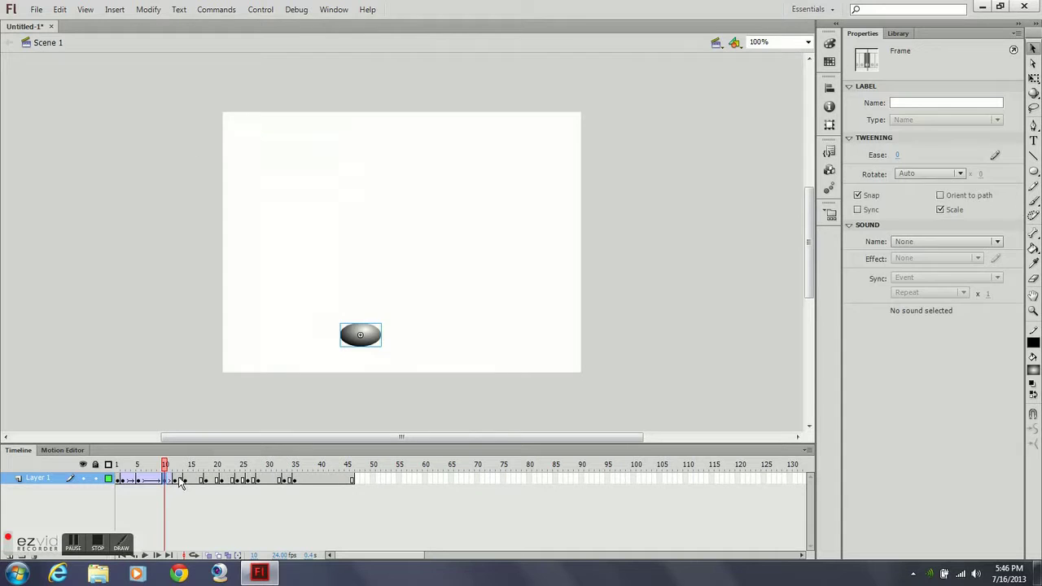
right_click(181, 480)
left_click(227, 164)
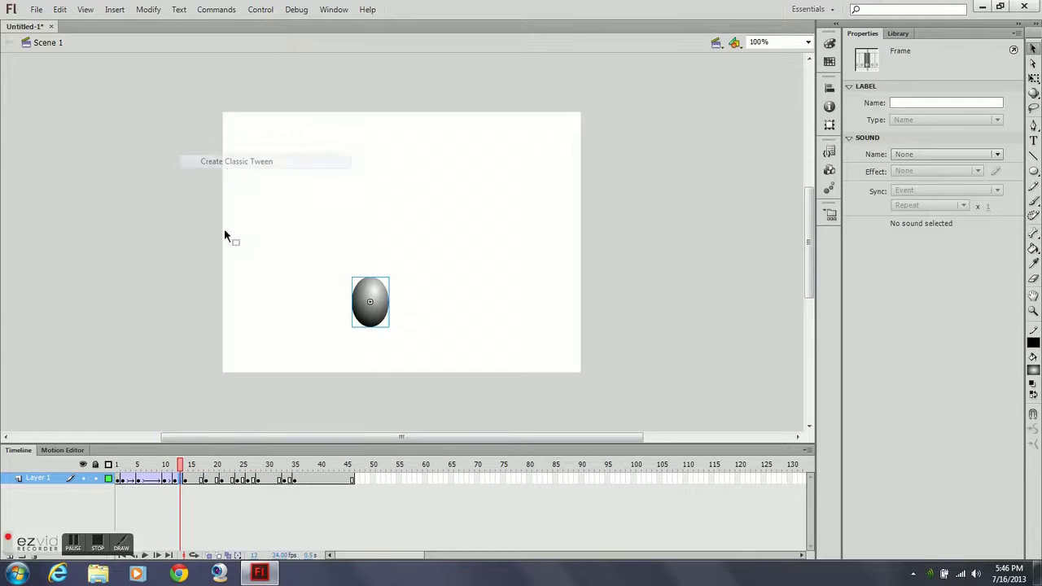
left_click(195, 479)
right_click(195, 480)
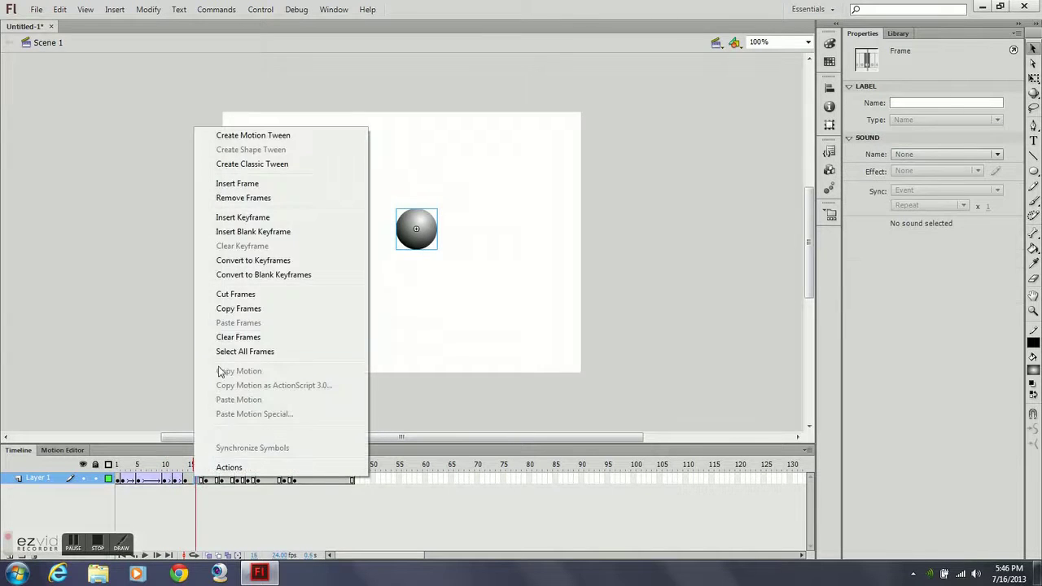
left_click(244, 164)
Step: Add classic tweens to the ball's second descent, from keyframe 18 to 21 and from 21 to 24
left_click(208, 480)
right_click(208, 480)
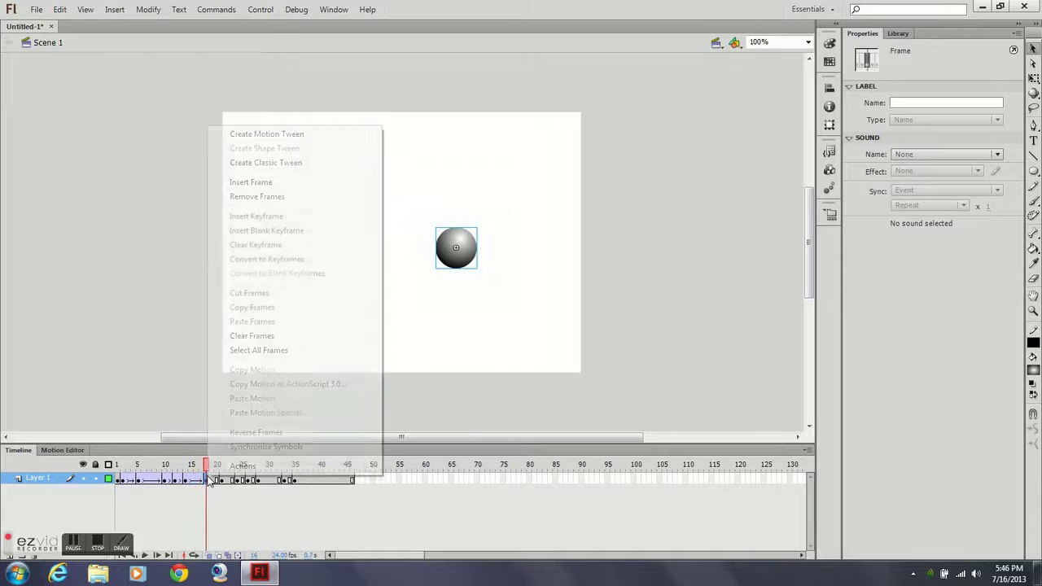
left_click(269, 163)
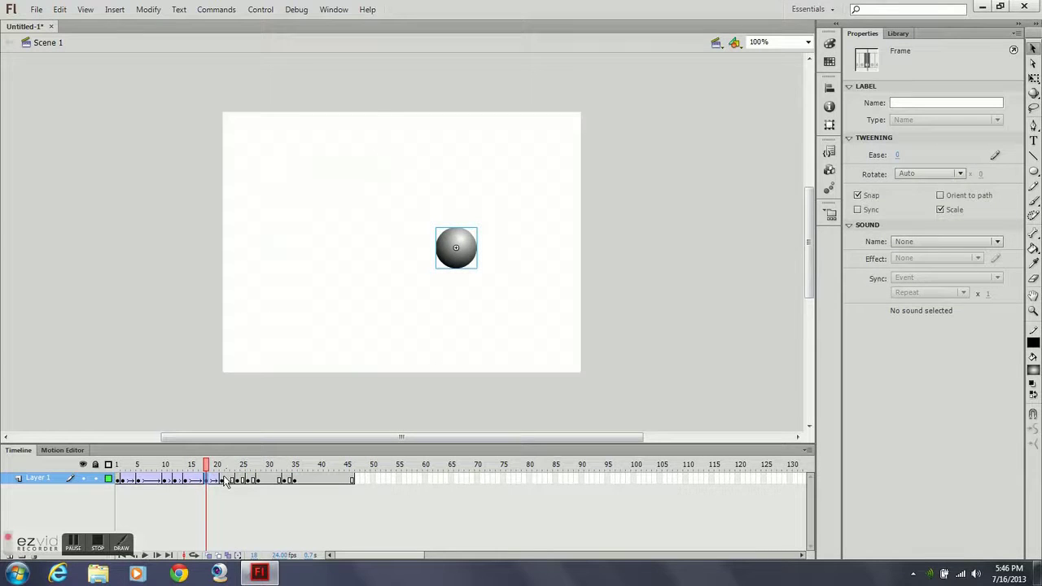
left_click(220, 479)
right_click(220, 480)
left_click(298, 163)
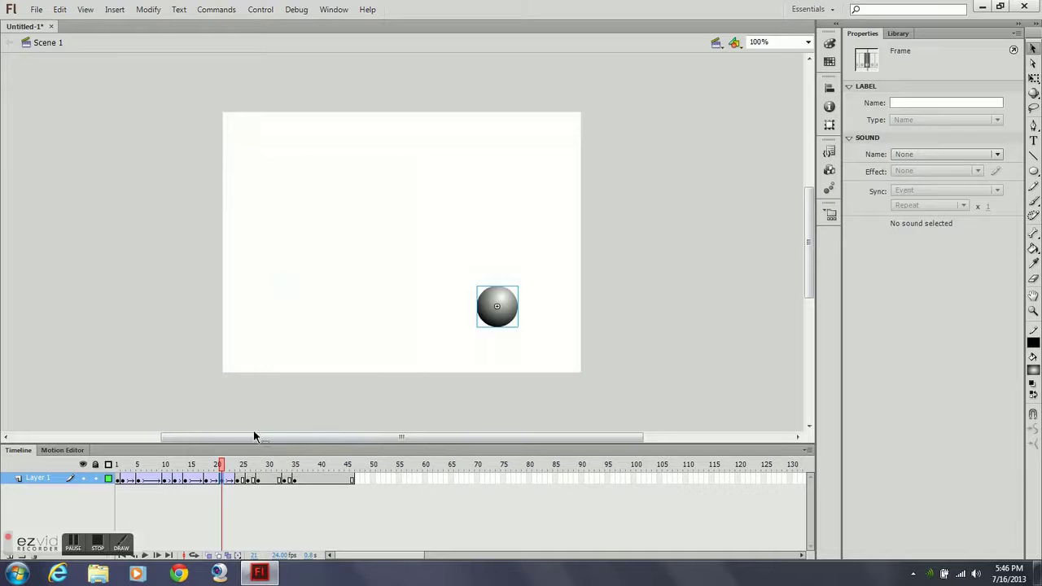
Step: Add classic tweens to the second landing and rebound, from keyframe 24 to 26 and from 26 to 28
left_click(239, 479)
right_click(239, 480)
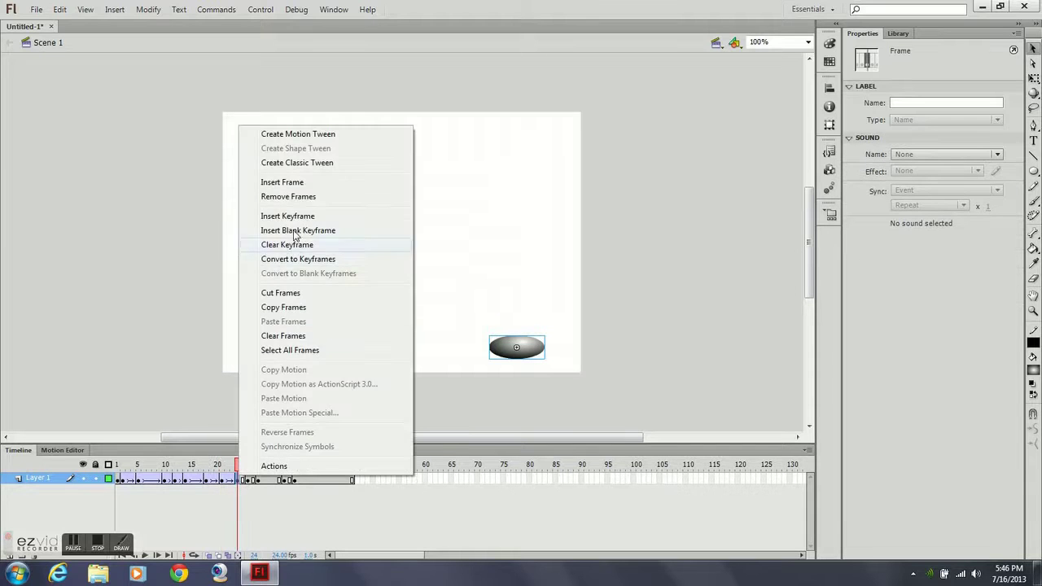
left_click(328, 162)
left_click(250, 480)
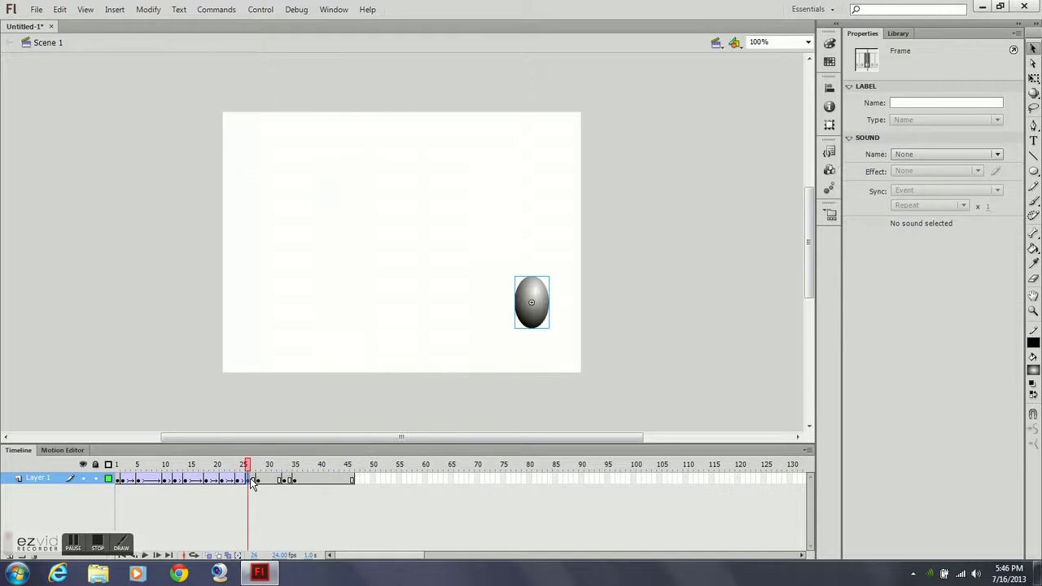
right_click(253, 480)
left_click(328, 163)
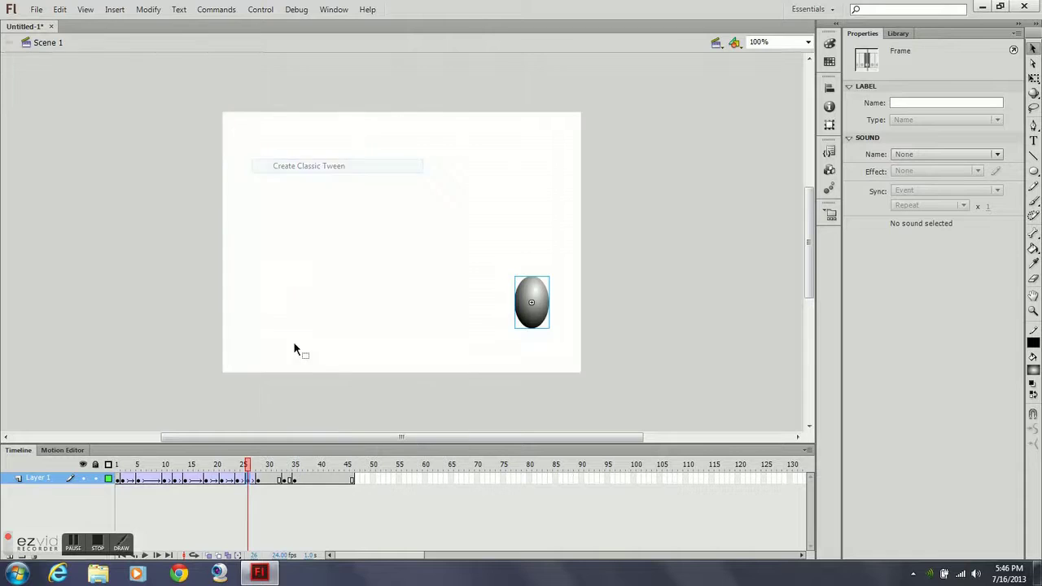
Step: Add classic tweens to the ball's exit off the stage, spanning frames 28 to 33, 33 to 35 and 35 to 46
left_click(263, 480)
right_click(264, 480)
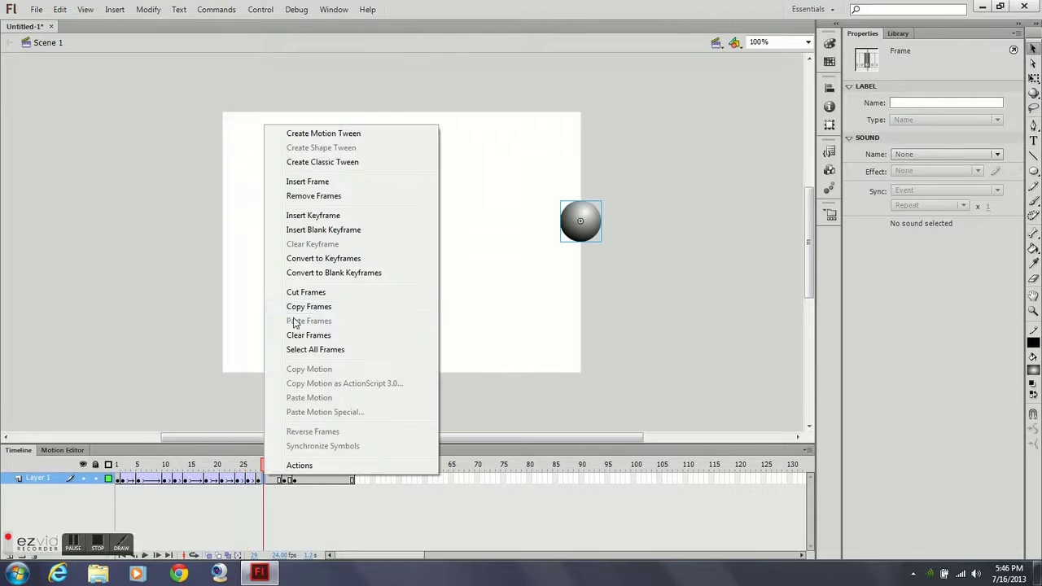
left_click(333, 162)
left_click(284, 480)
right_click(285, 480)
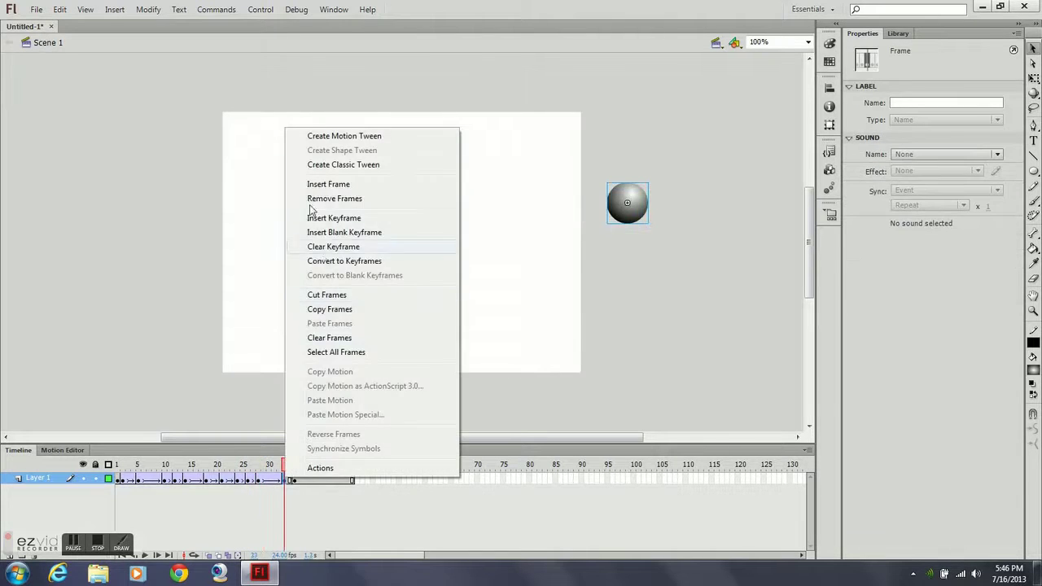
left_click(333, 164)
left_click(301, 480)
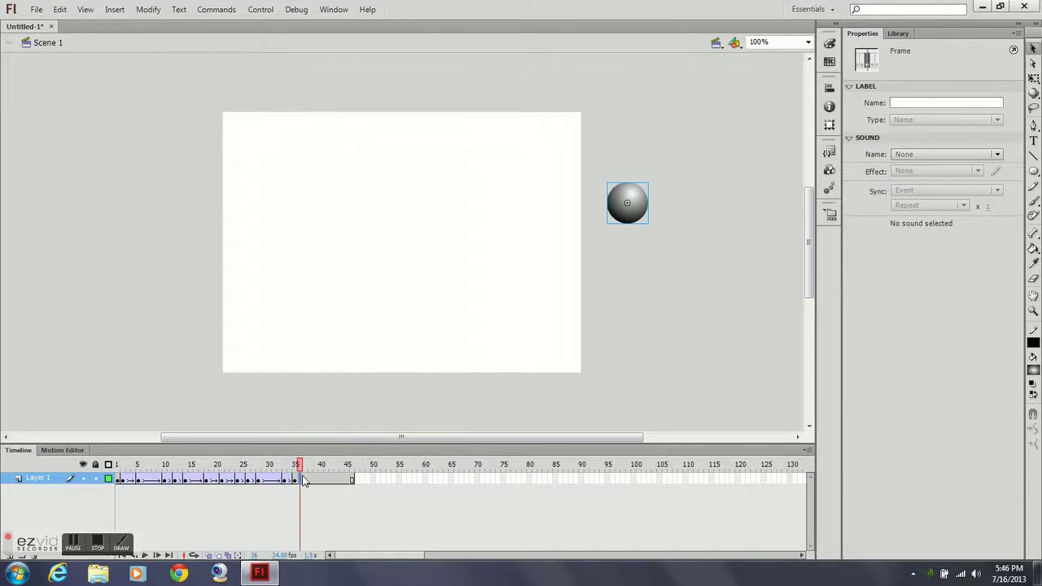
right_click(303, 481)
left_click(364, 164)
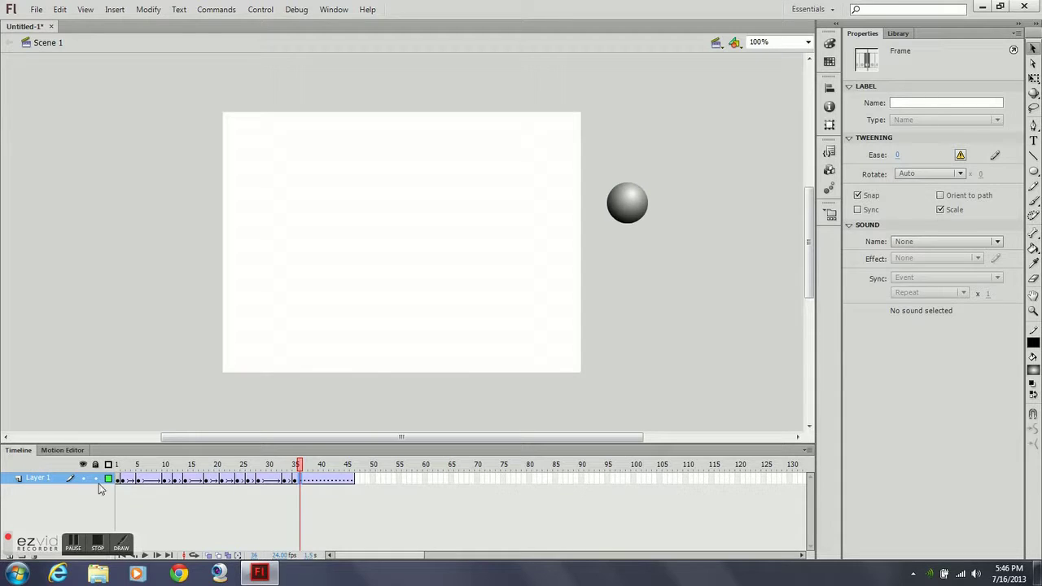
Step: Rename Layer 1 as Ball
left_click_drag(77, 548, 916, 541)
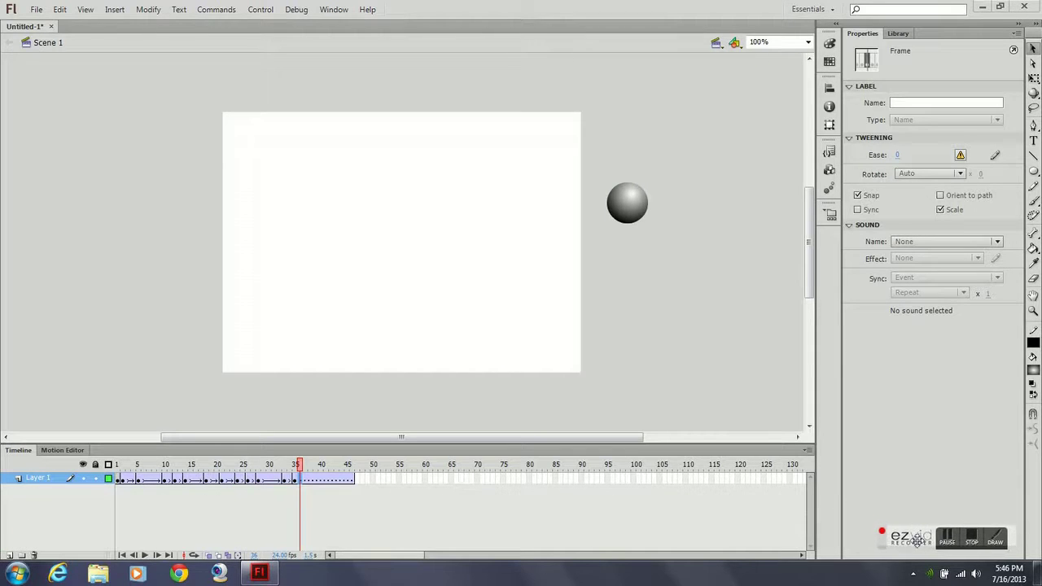
double_click(36, 478)
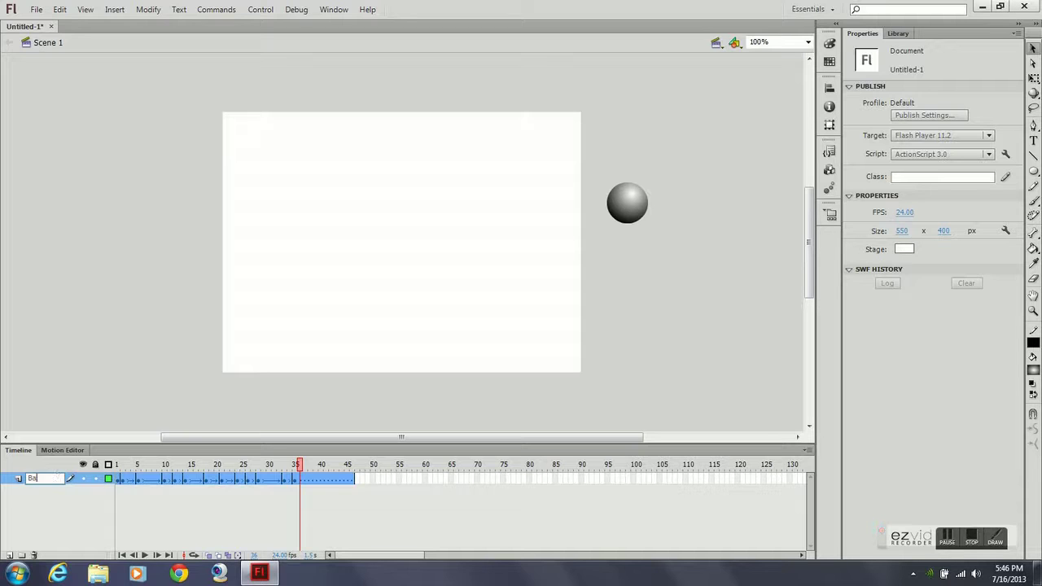
key("Return")
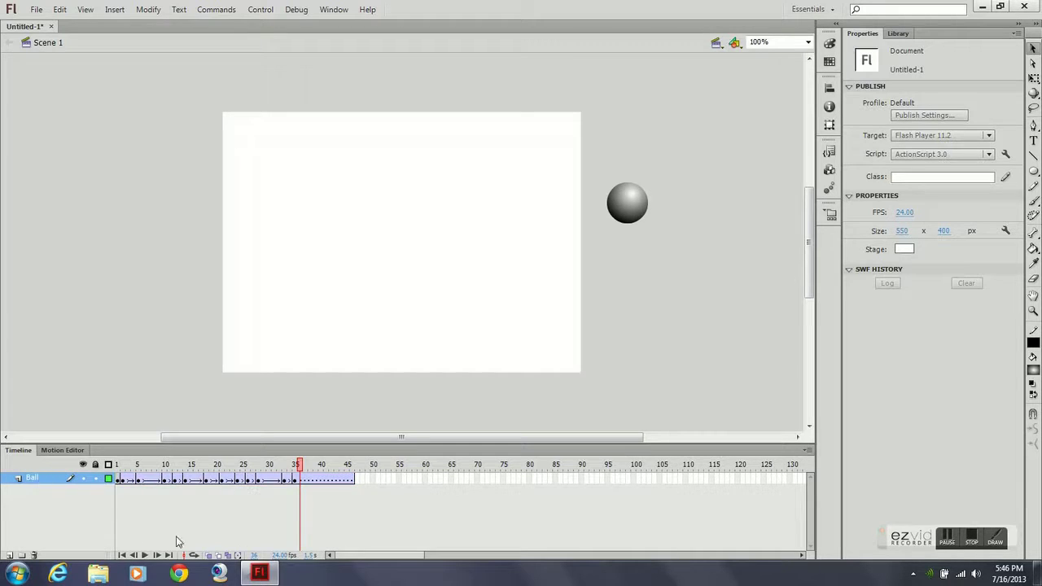
Step: Play the bouncing animation from frame 1, and test the movie in a preview window before closing it
left_click_drag(305, 466, 79, 475)
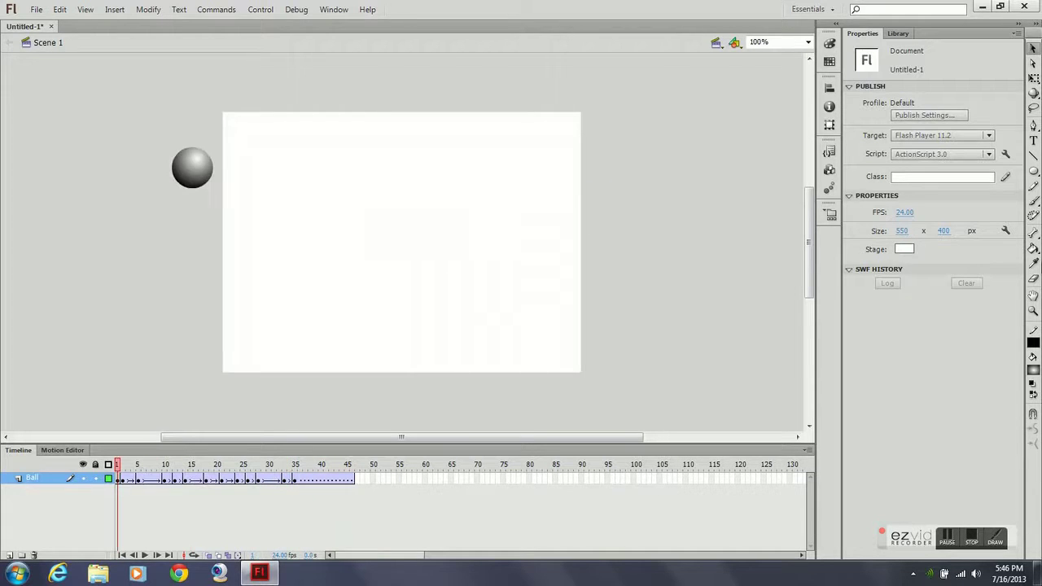
left_click(144, 556)
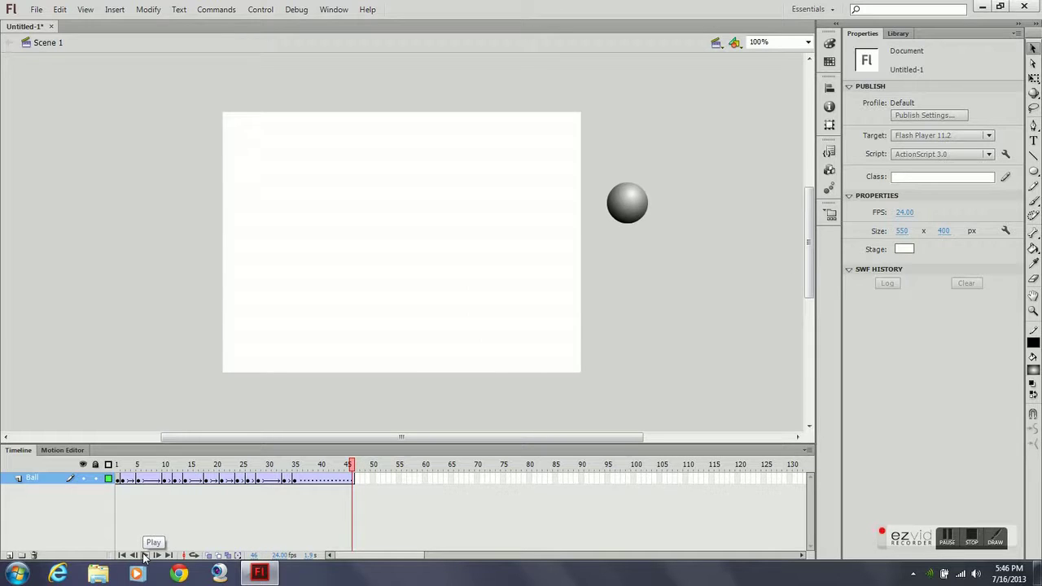
key("ctrl+Return")
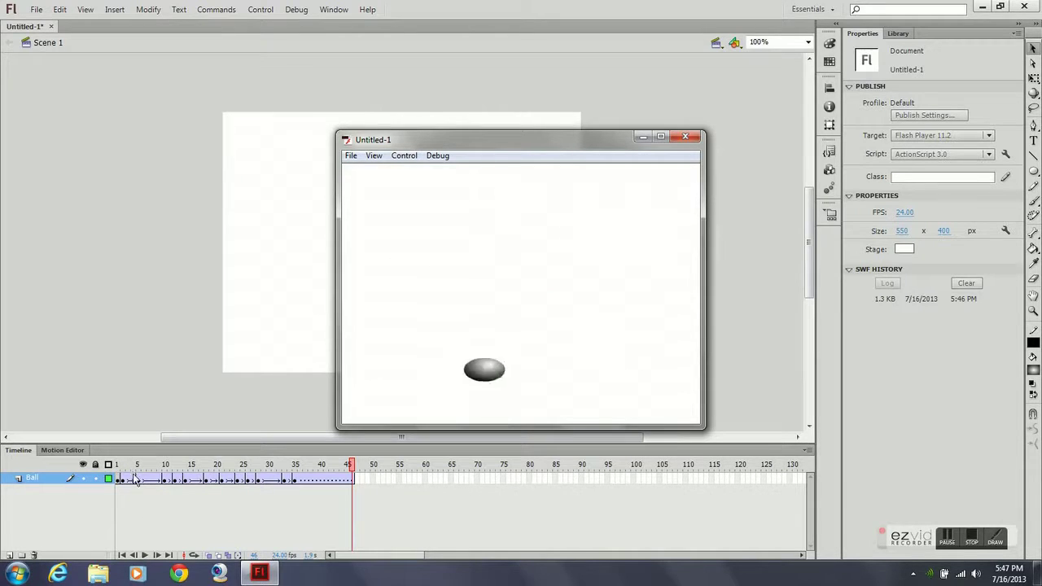
left_click(685, 136)
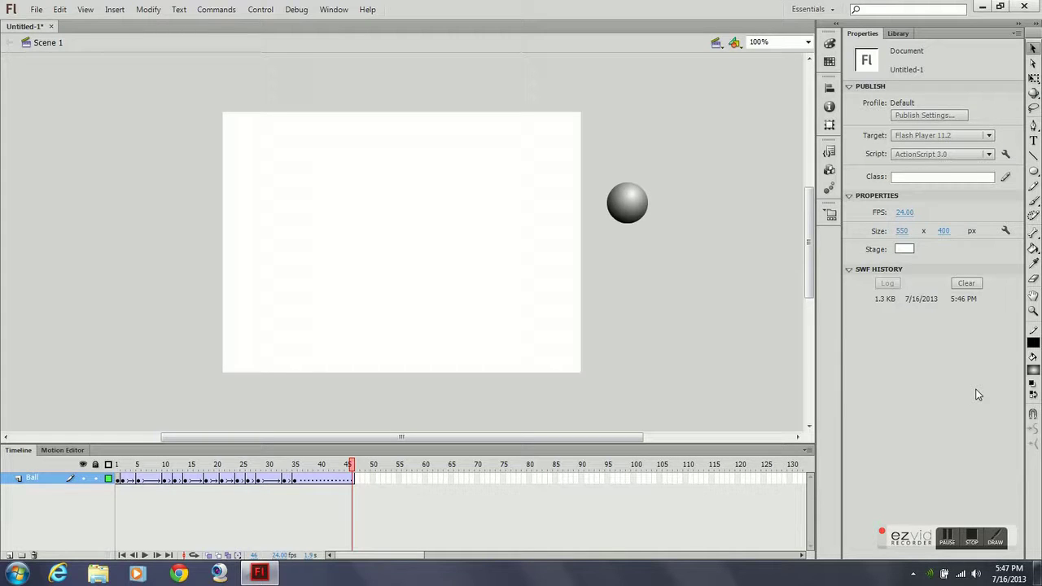
left_click_drag(321, 464, 360, 488)
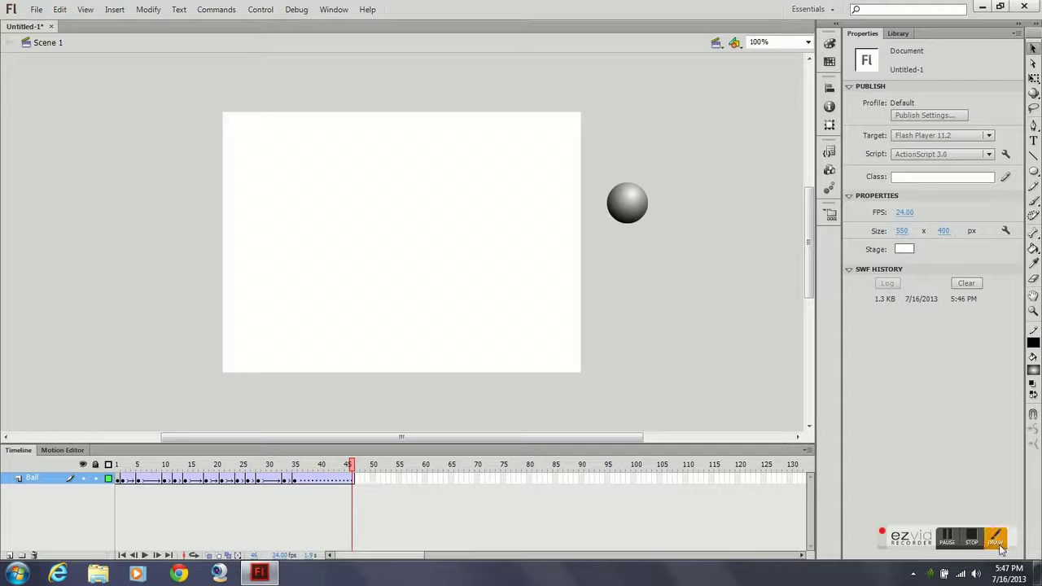